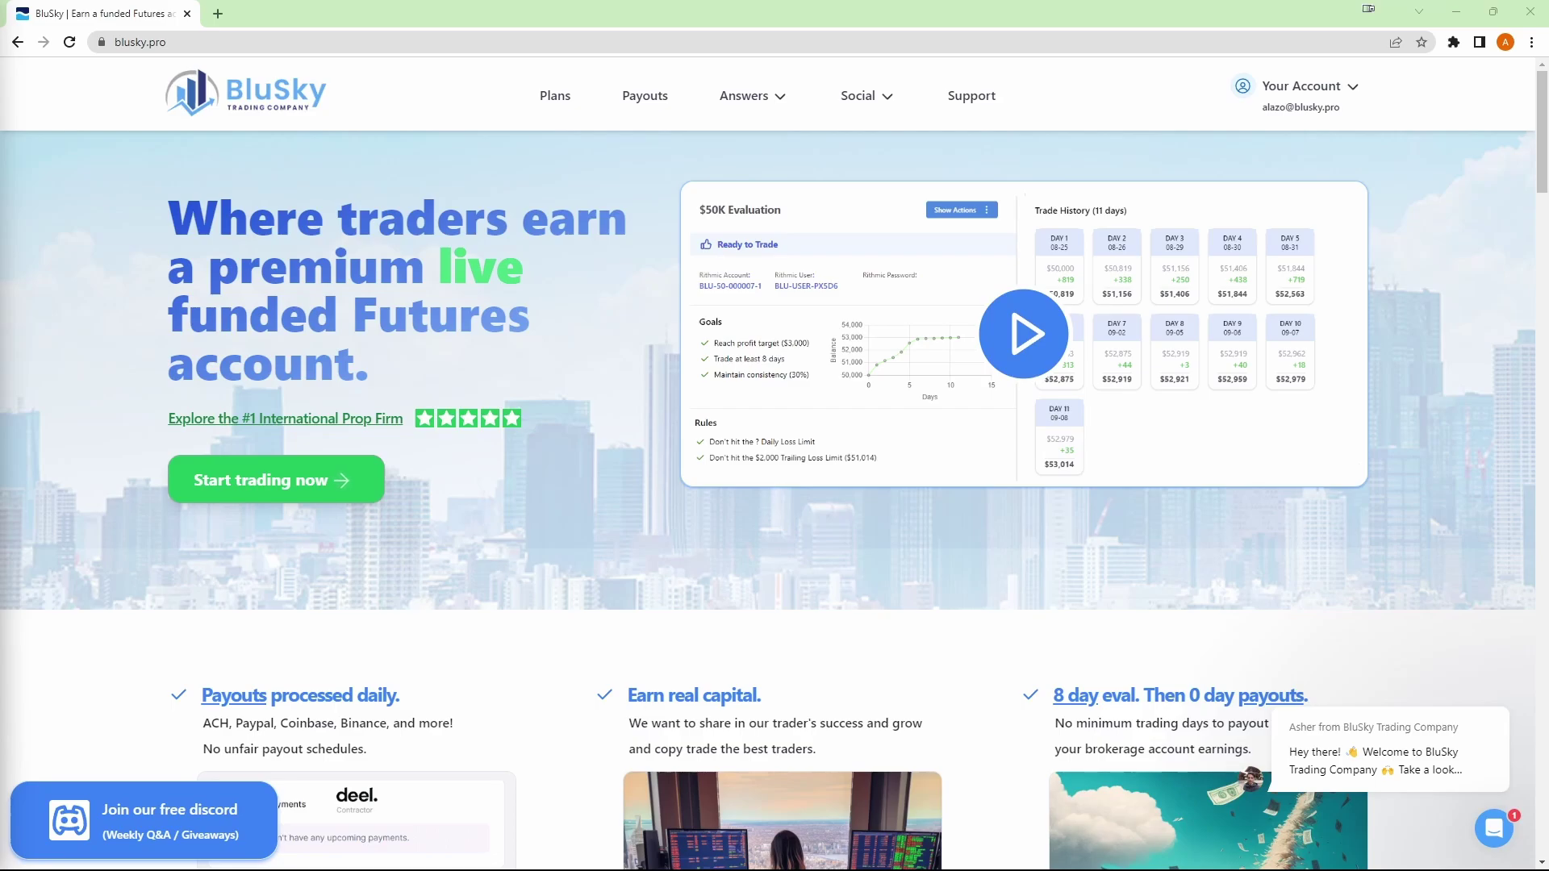
# - Read through the Rithmic Sign Agreements guide under Tool Setup, then move to the MotiveWave home page
pyautogui.moveTo(750, 96)
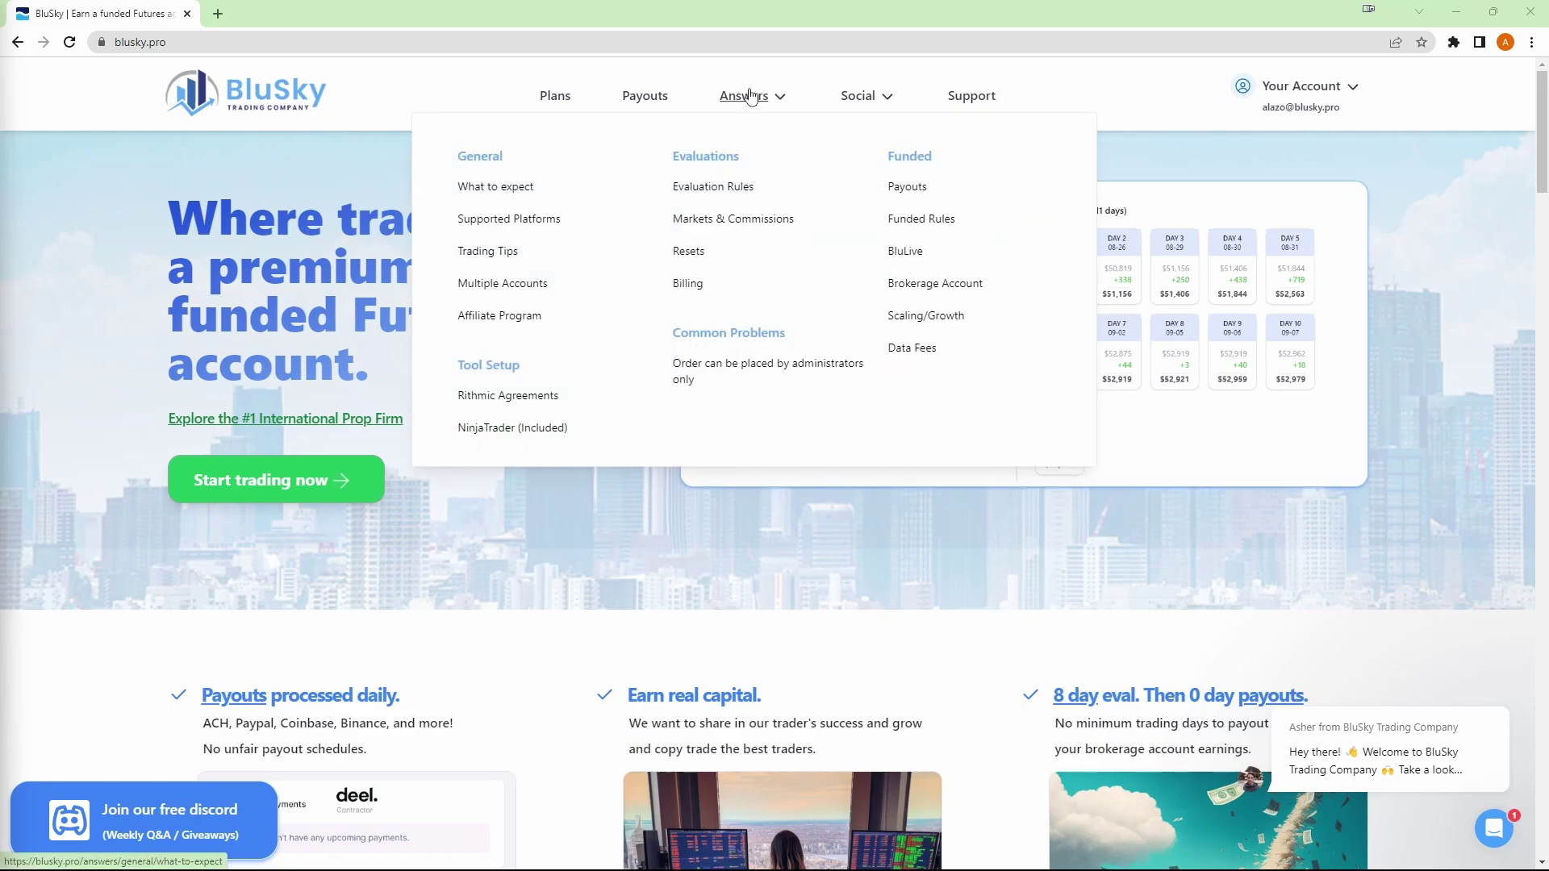
pyautogui.click(501, 407)
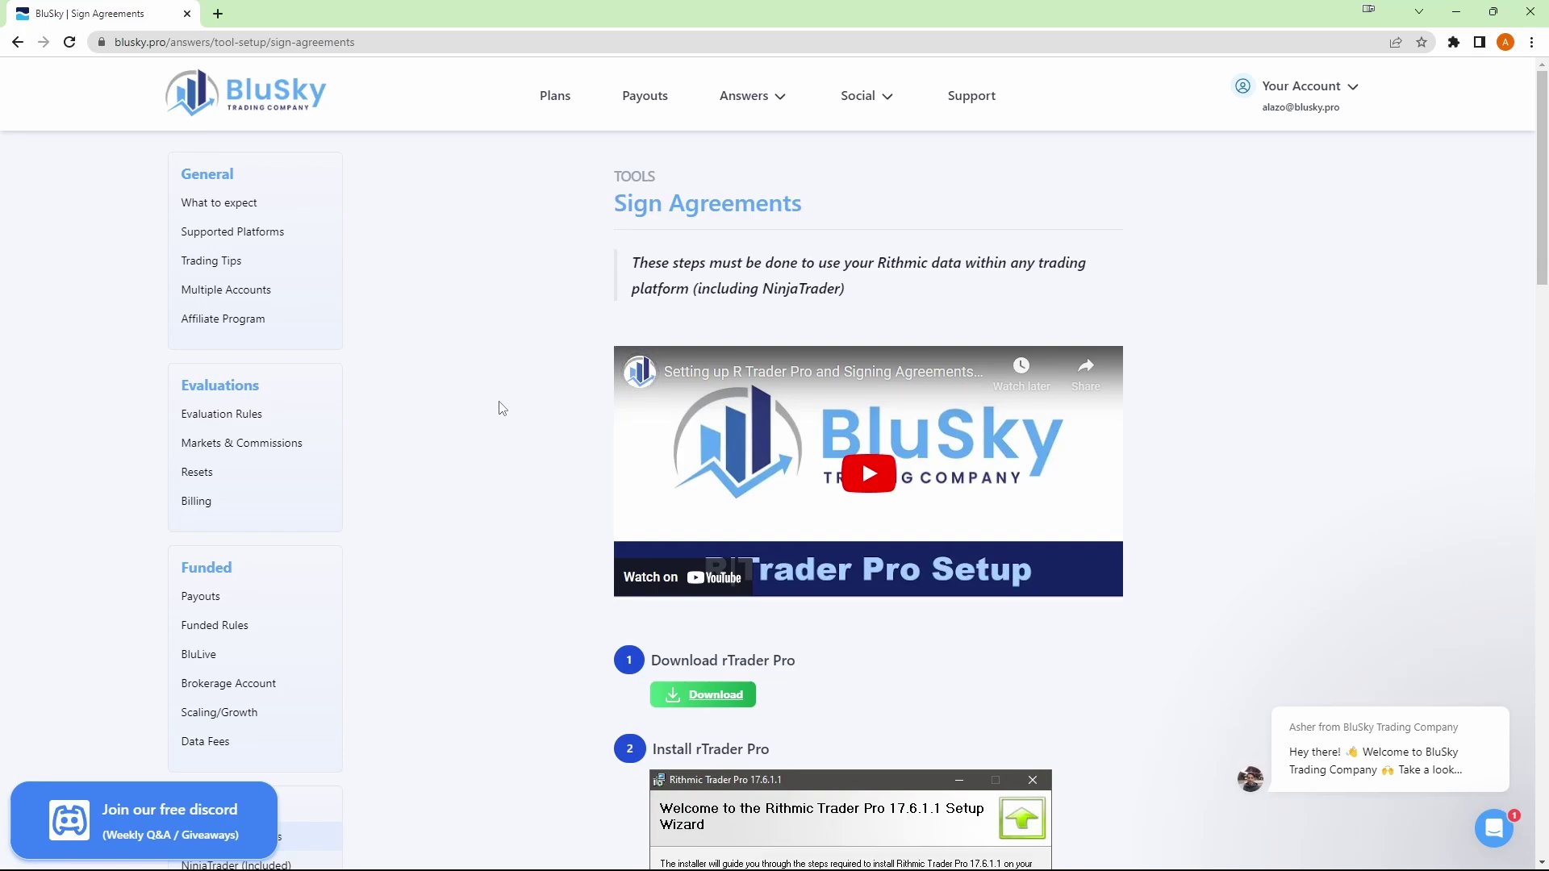
pyautogui.scroll(-3, 501, 407)
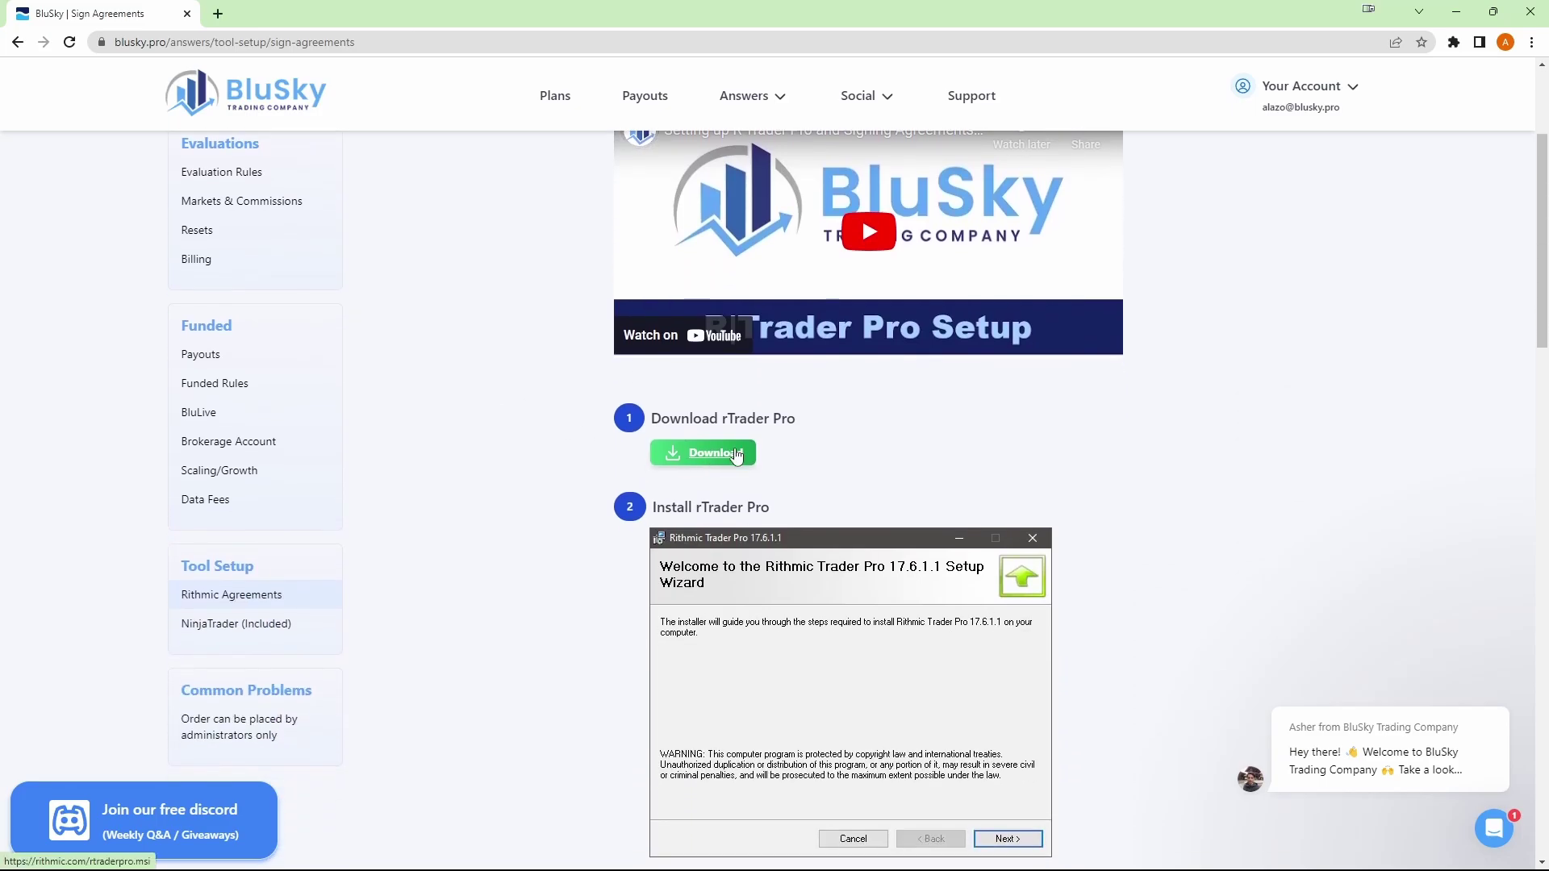
pyautogui.scroll(-1, 718, 466)
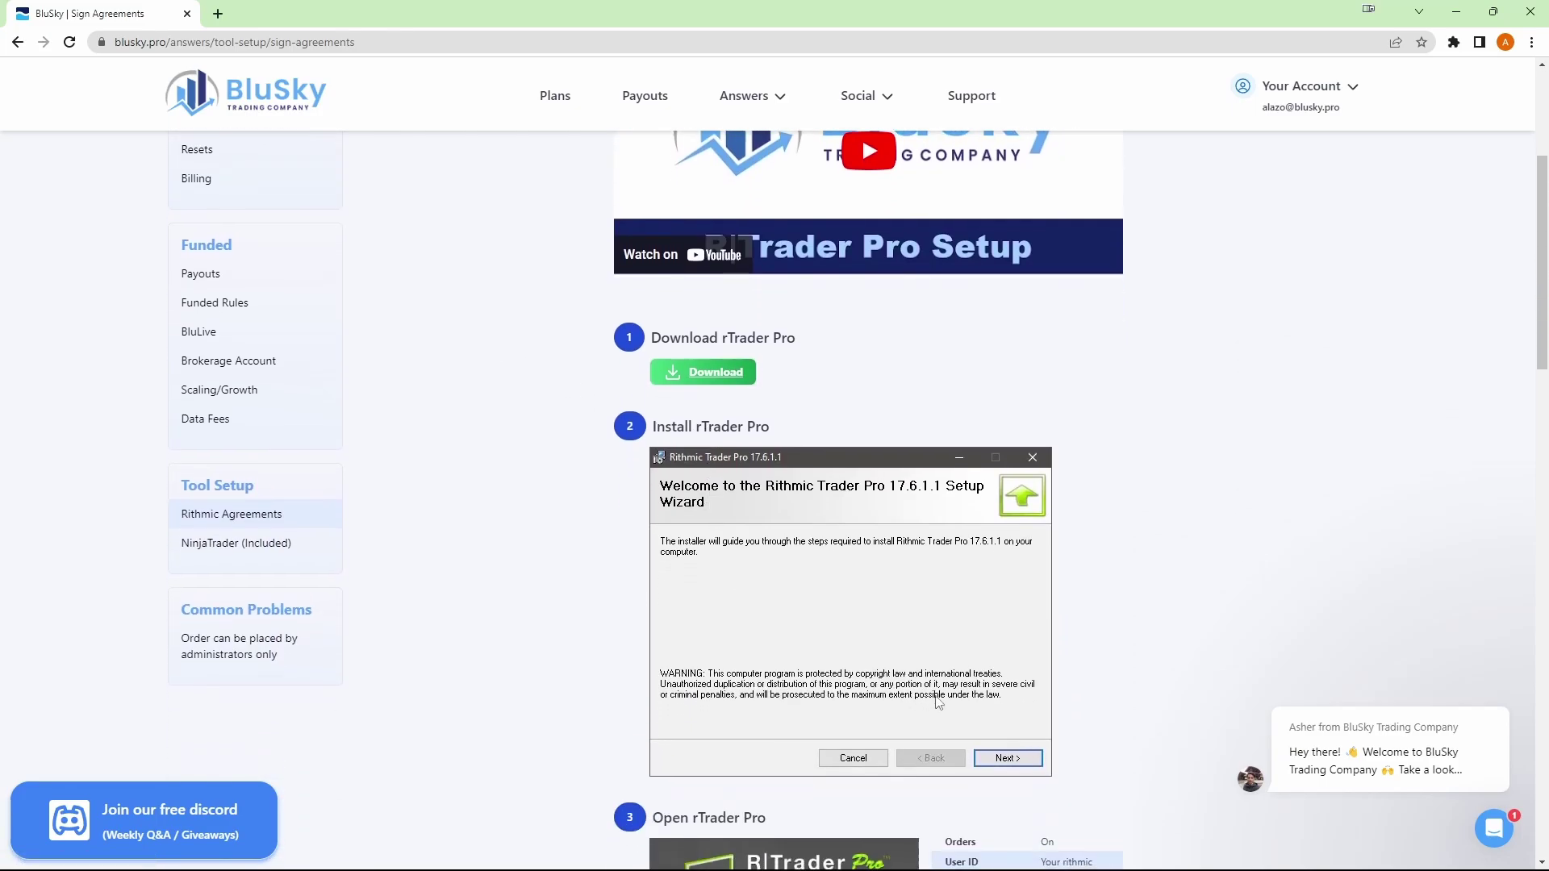
pyautogui.scroll(-6, 938, 702)
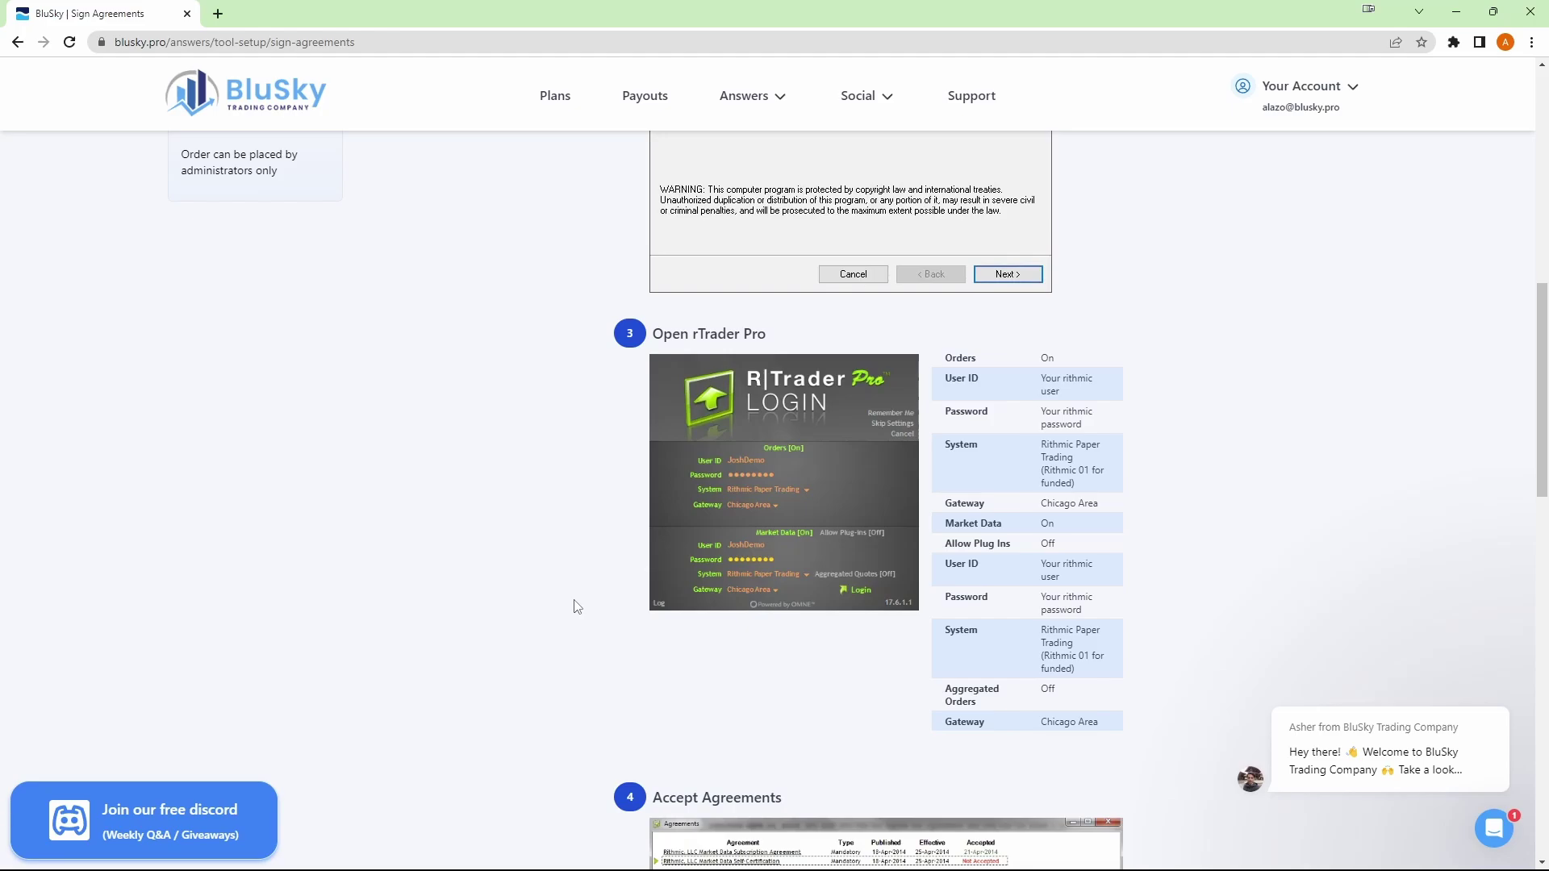
pyautogui.moveTo(1329, 103)
pyautogui.scroll(-3, 864, 593)
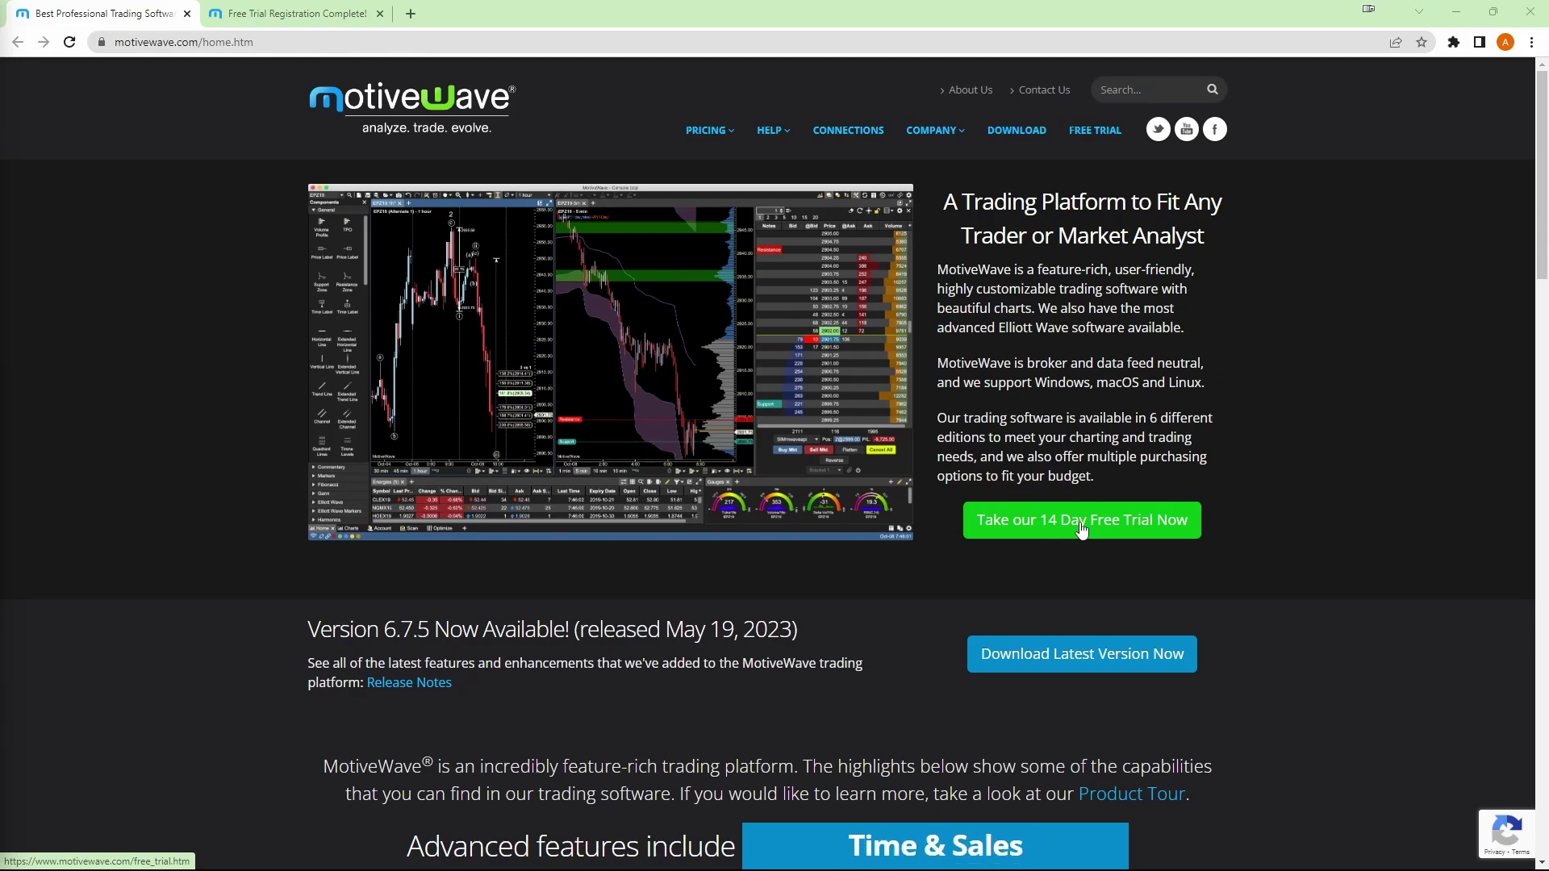
# - Start the 14-day free trial sign-up, enter first name, last name and e-mail, and accept the terms
pyautogui.click(1081, 529)
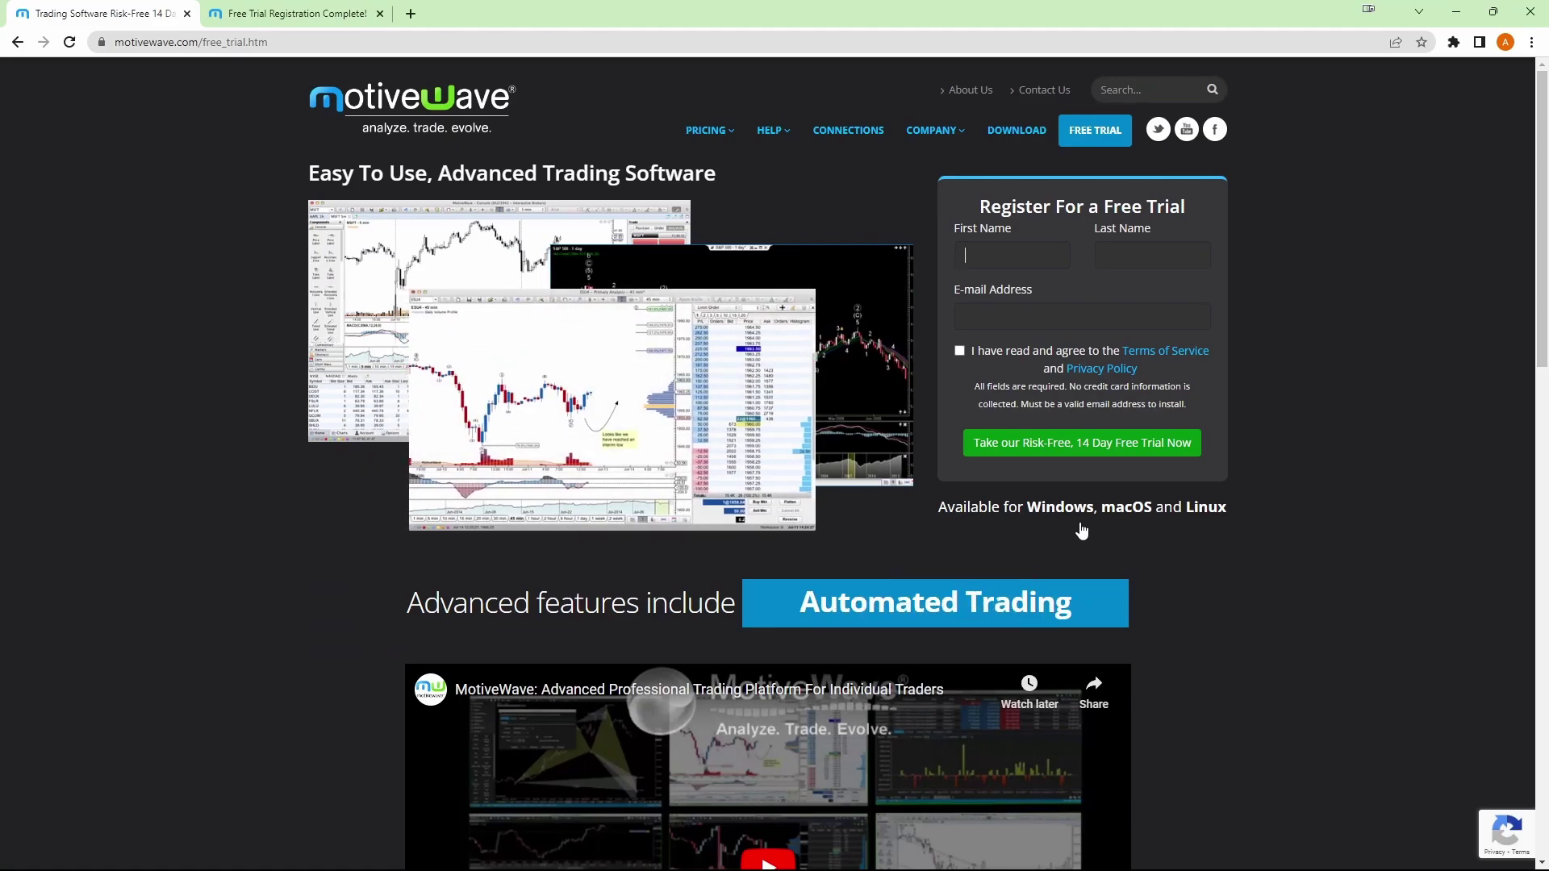
pyautogui.write('Asher')
pyautogui.press('Tab')
pyautogui.write('L')
pyautogui.press('Tab')
pyautogui.press('Tab')
pyautogui.press('space')
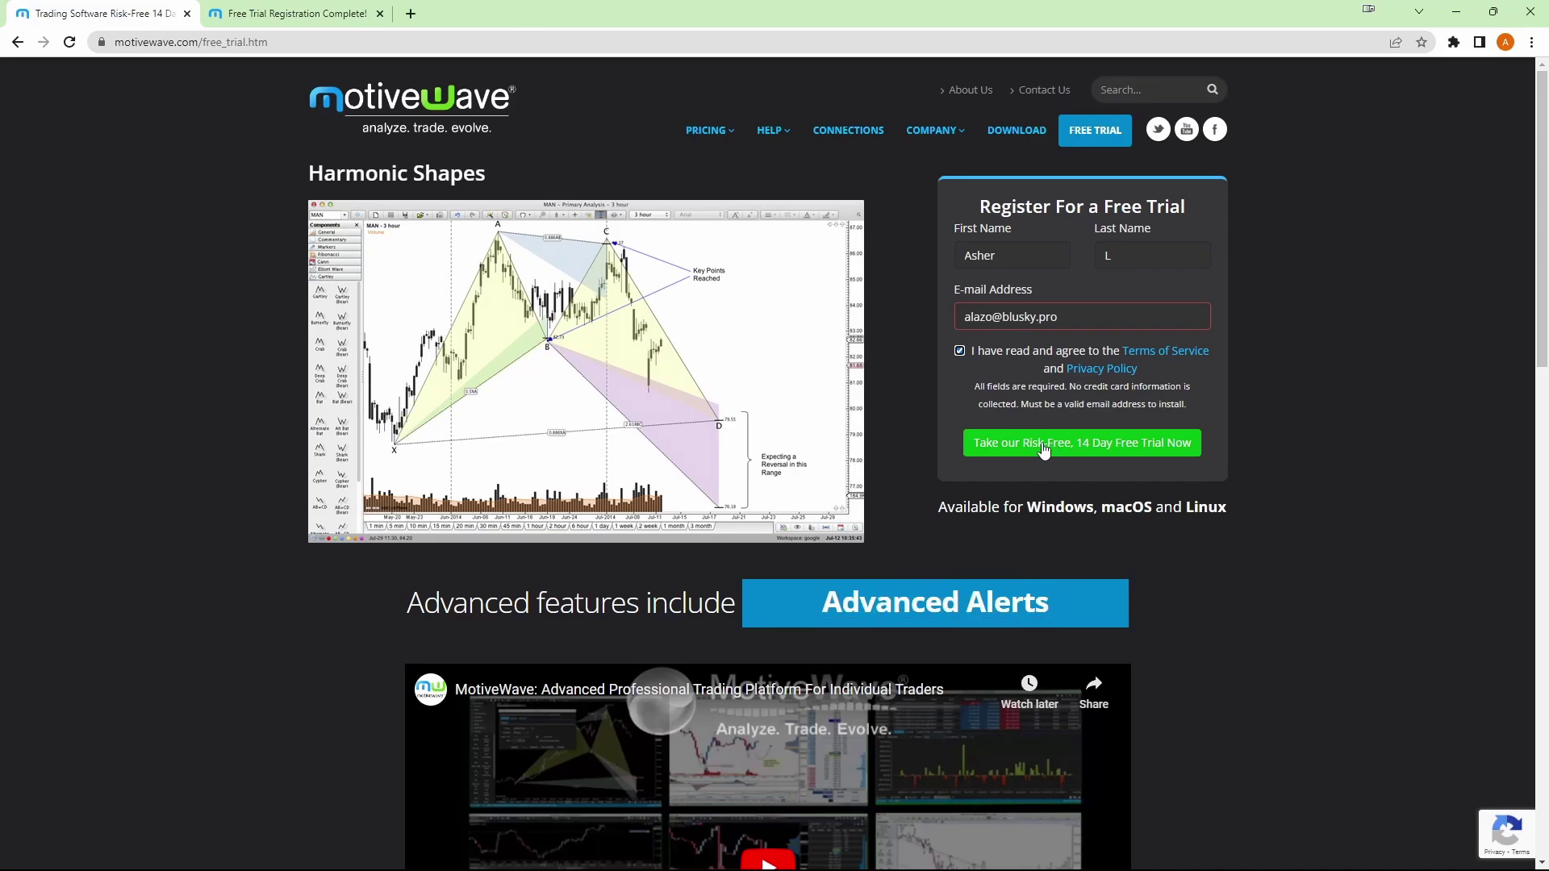
# - Submit the trial registration, download the Windows installer and run motivewave_setup.exe
pyautogui.click(1042, 442)
pyautogui.click(292, 9)
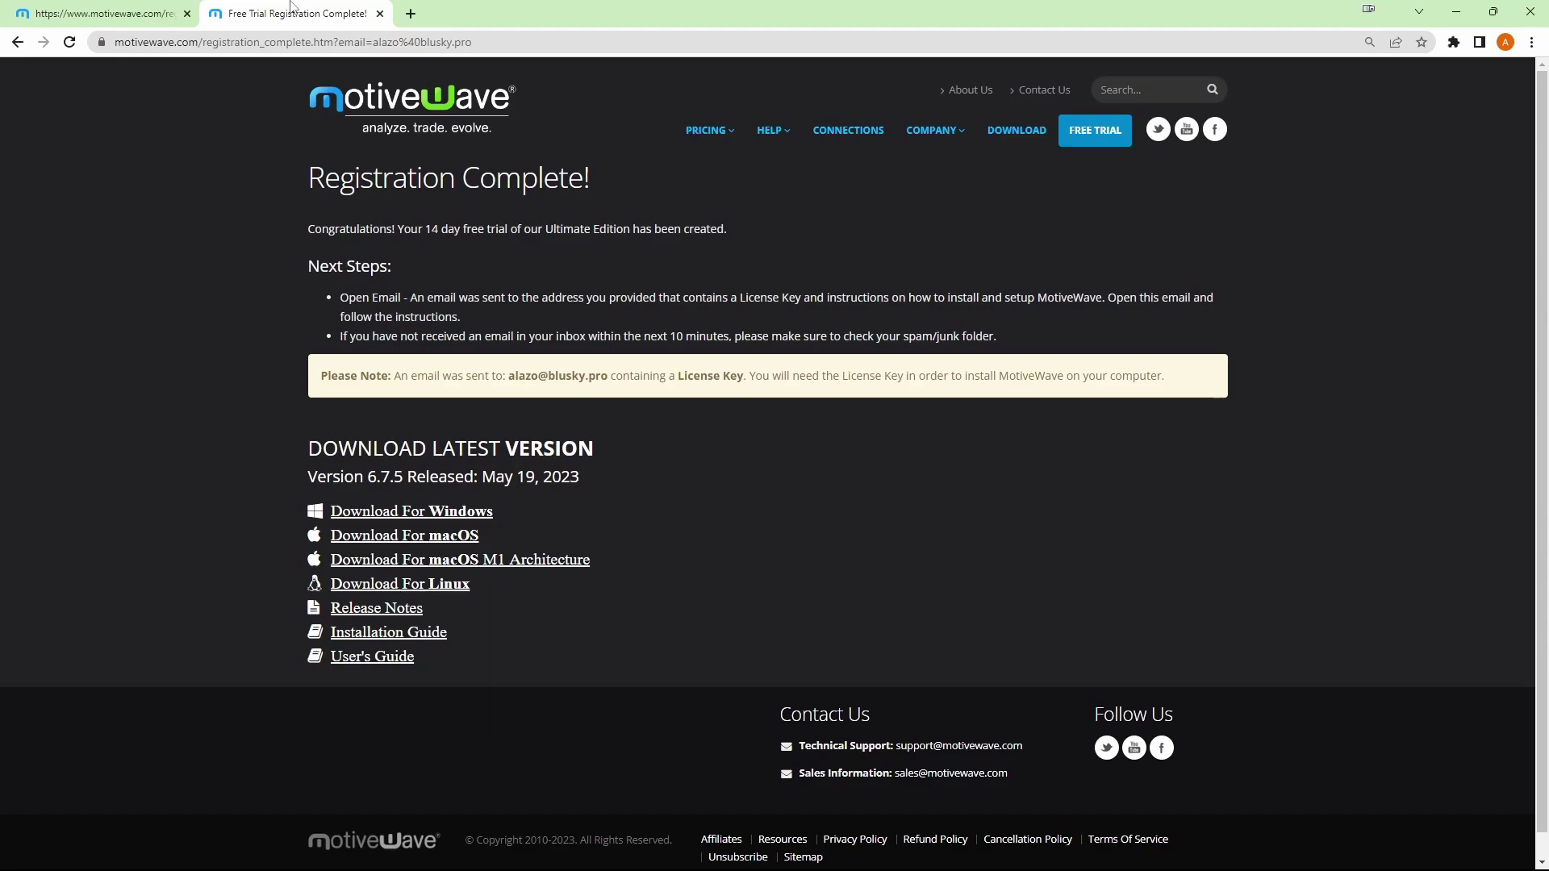
pyautogui.click(381, 514)
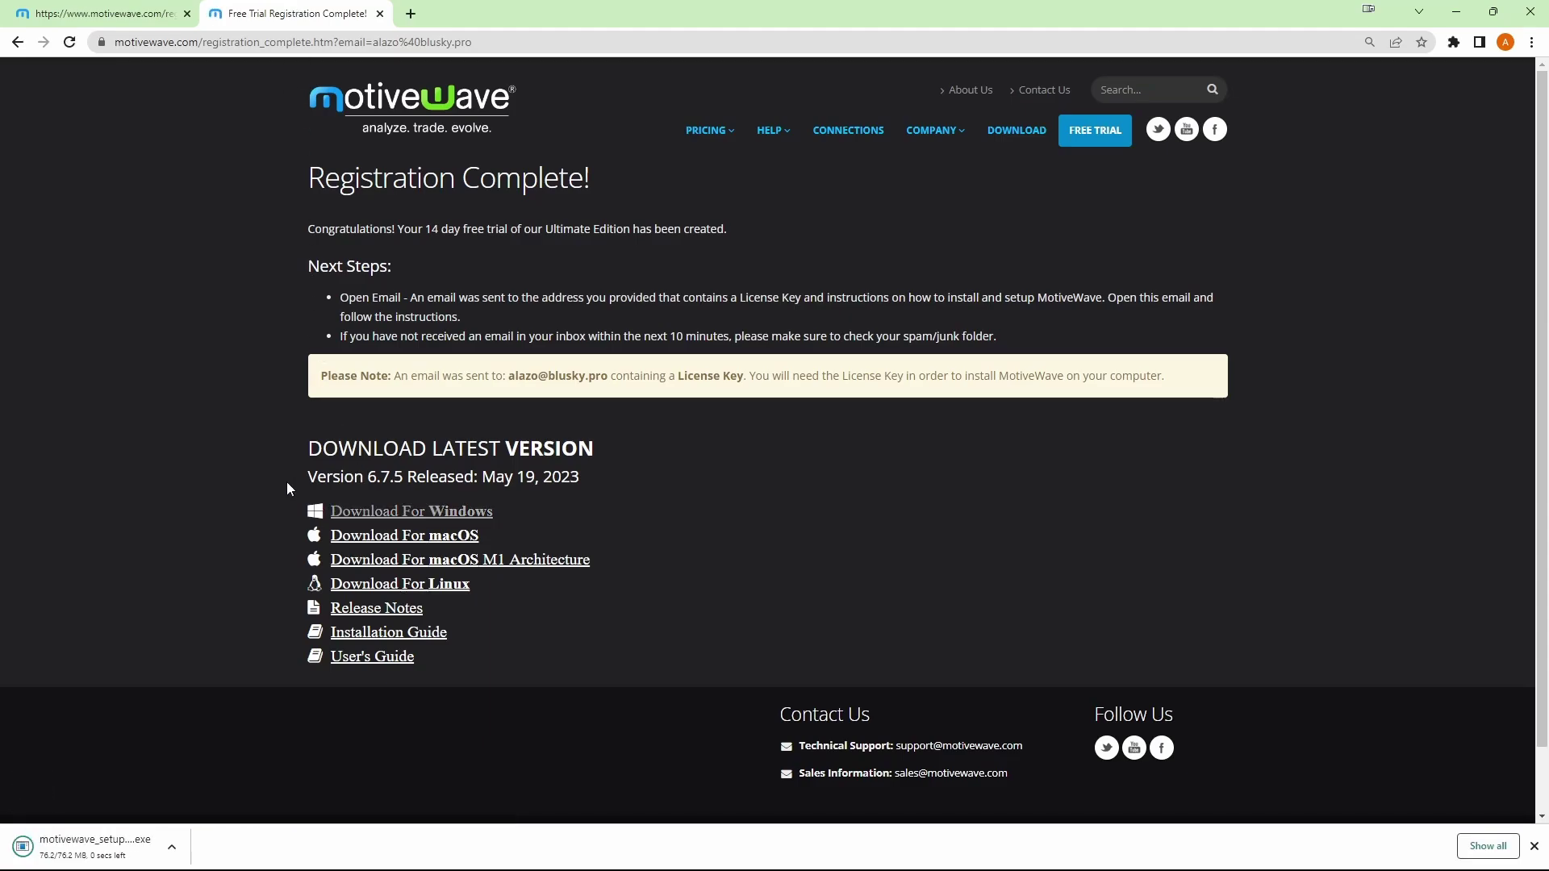
pyautogui.click(111, 847)
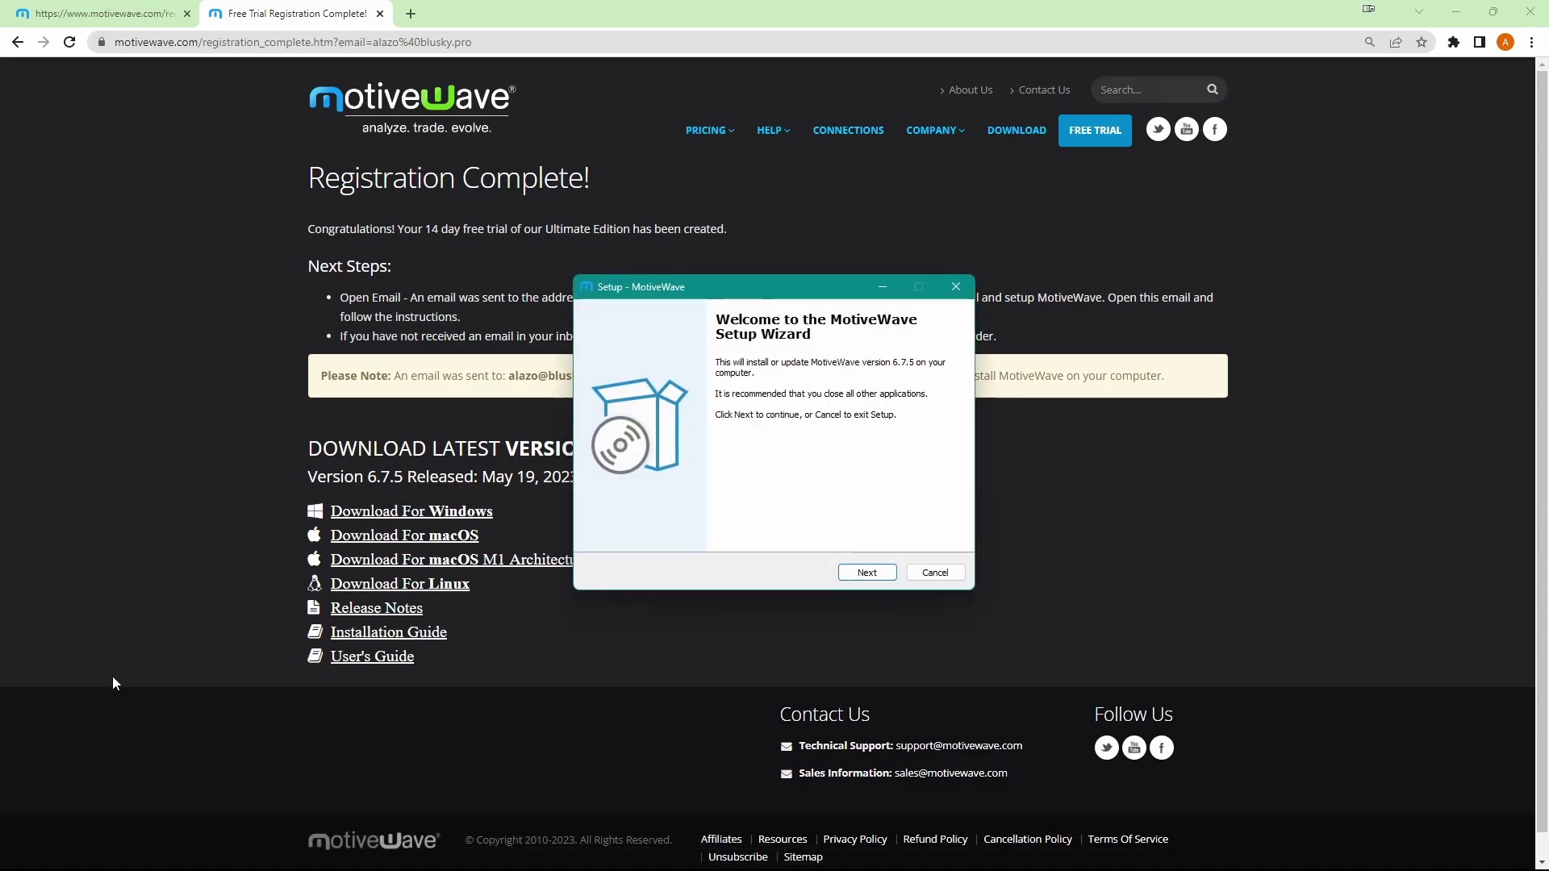
# - Install MotiveWave 6.7.5 to C:\Program Files (x86)\MotiveWave with a desktop shortcut, skipping View readme.rtf
pyautogui.click(877, 574)
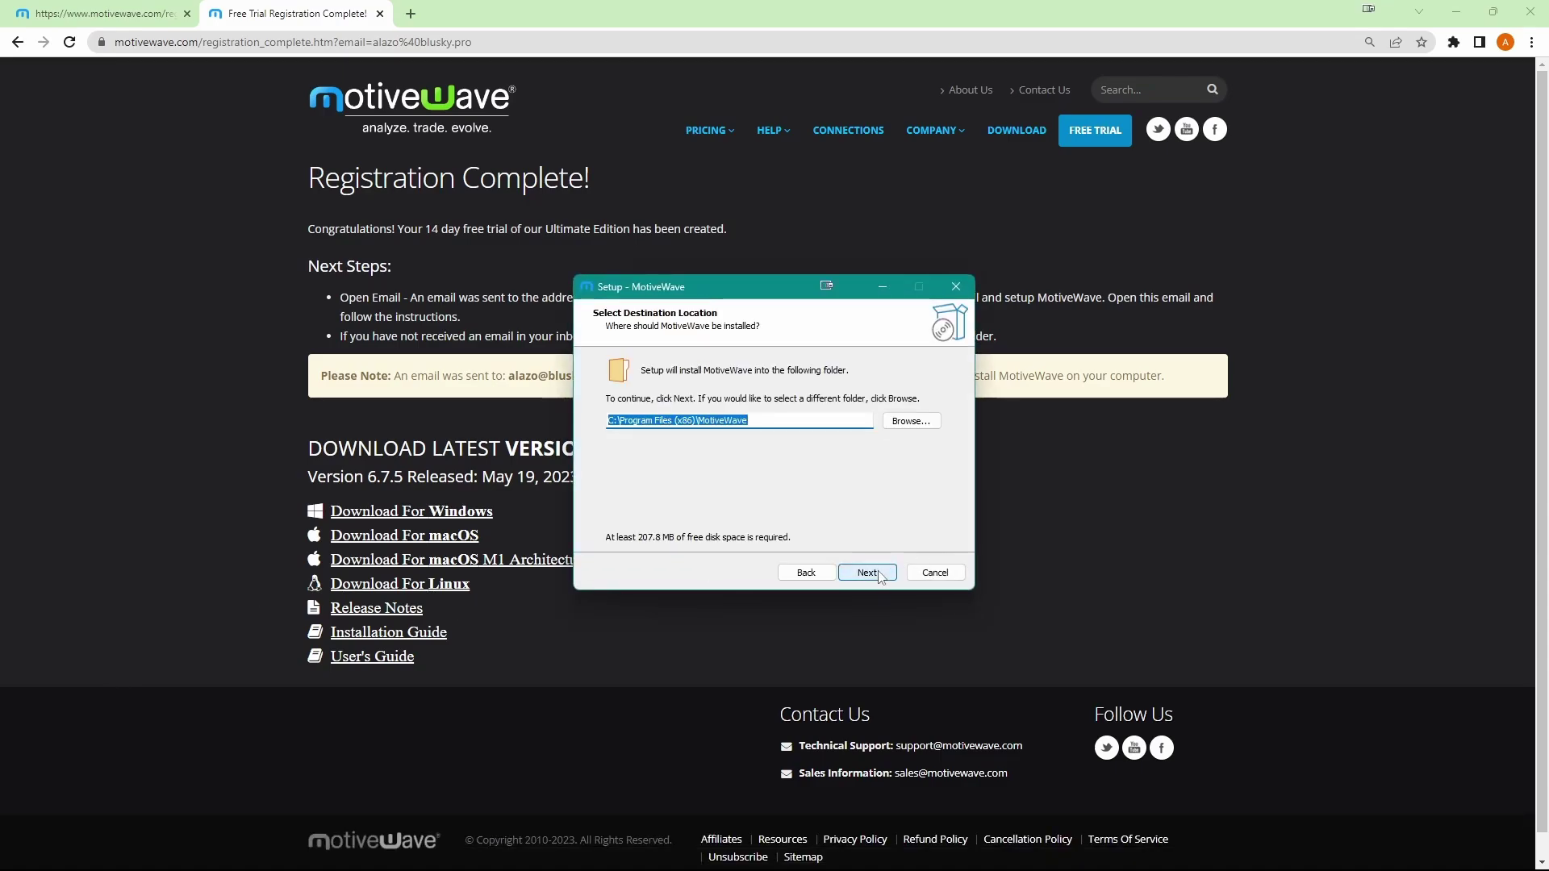
pyautogui.click(878, 575)
pyautogui.click(878, 574)
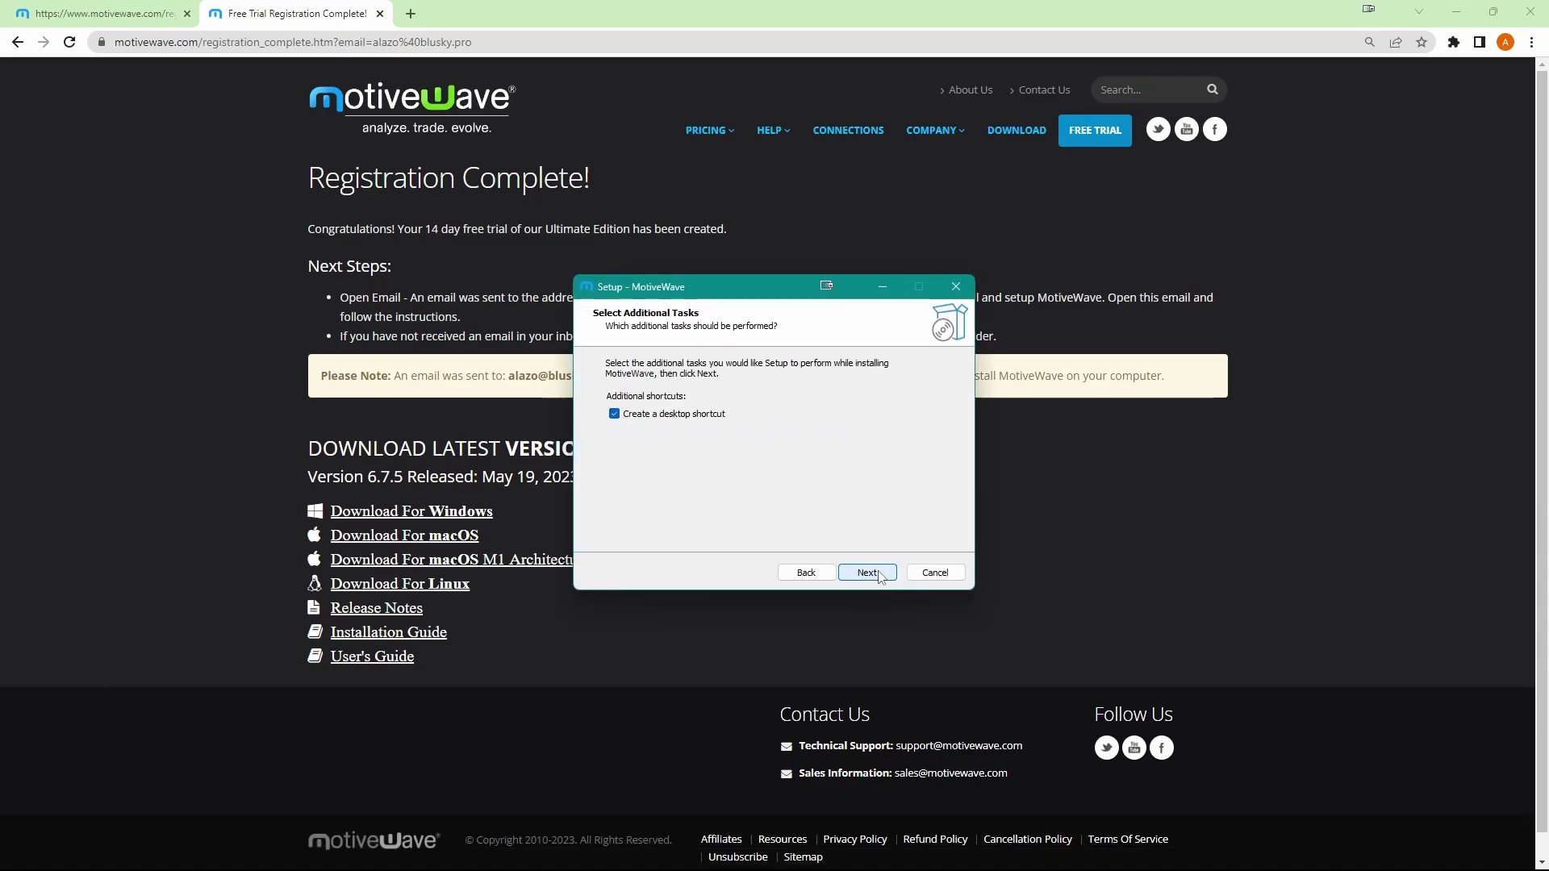
pyautogui.click(877, 574)
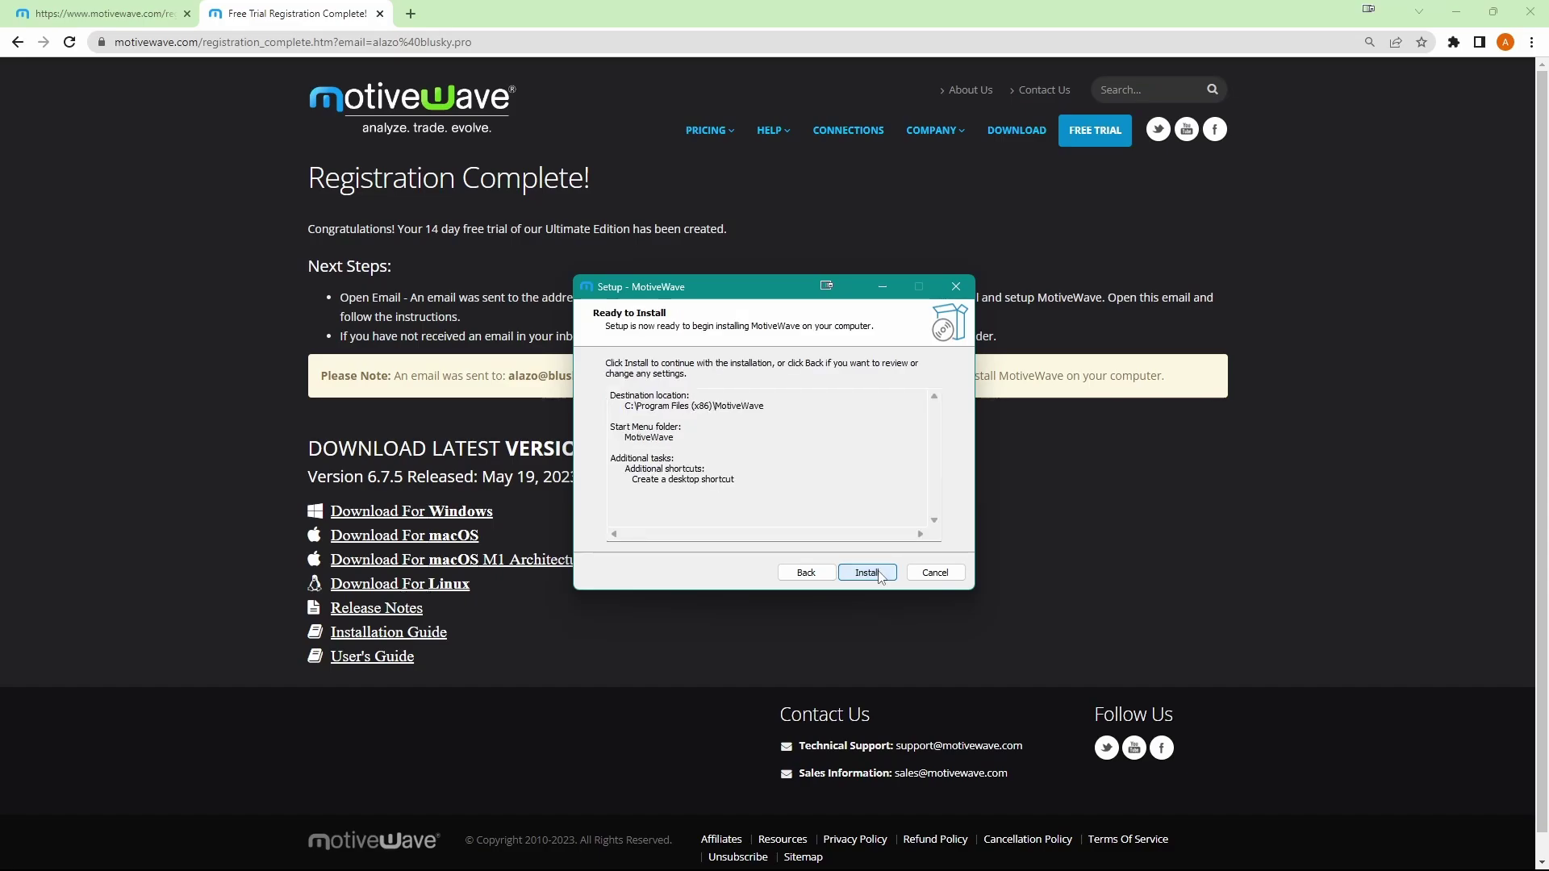
pyautogui.click(866, 573)
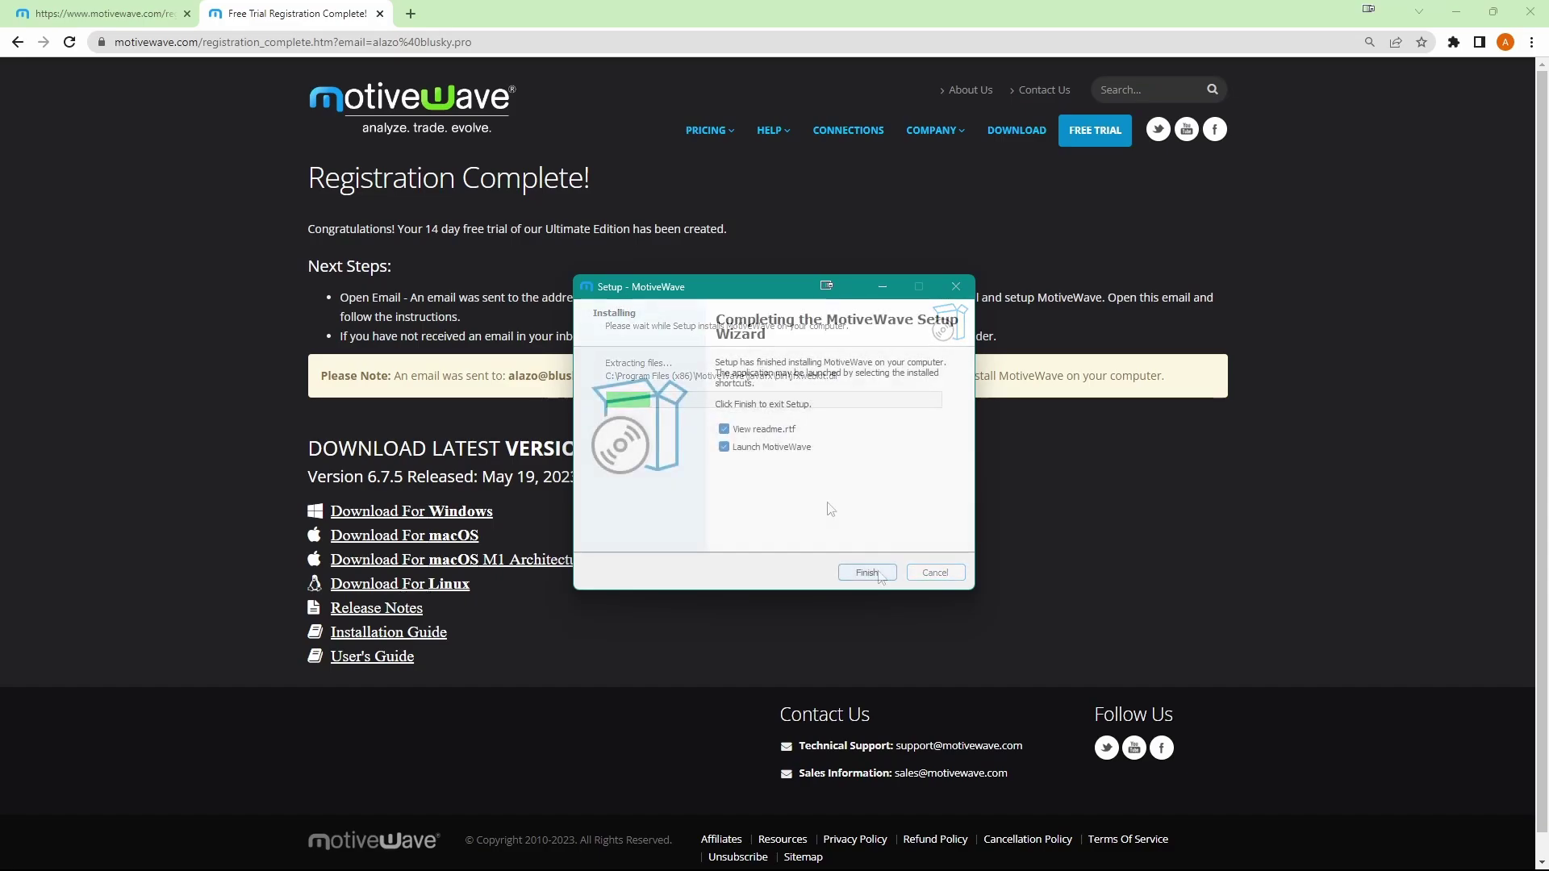
pyautogui.click(753, 430)
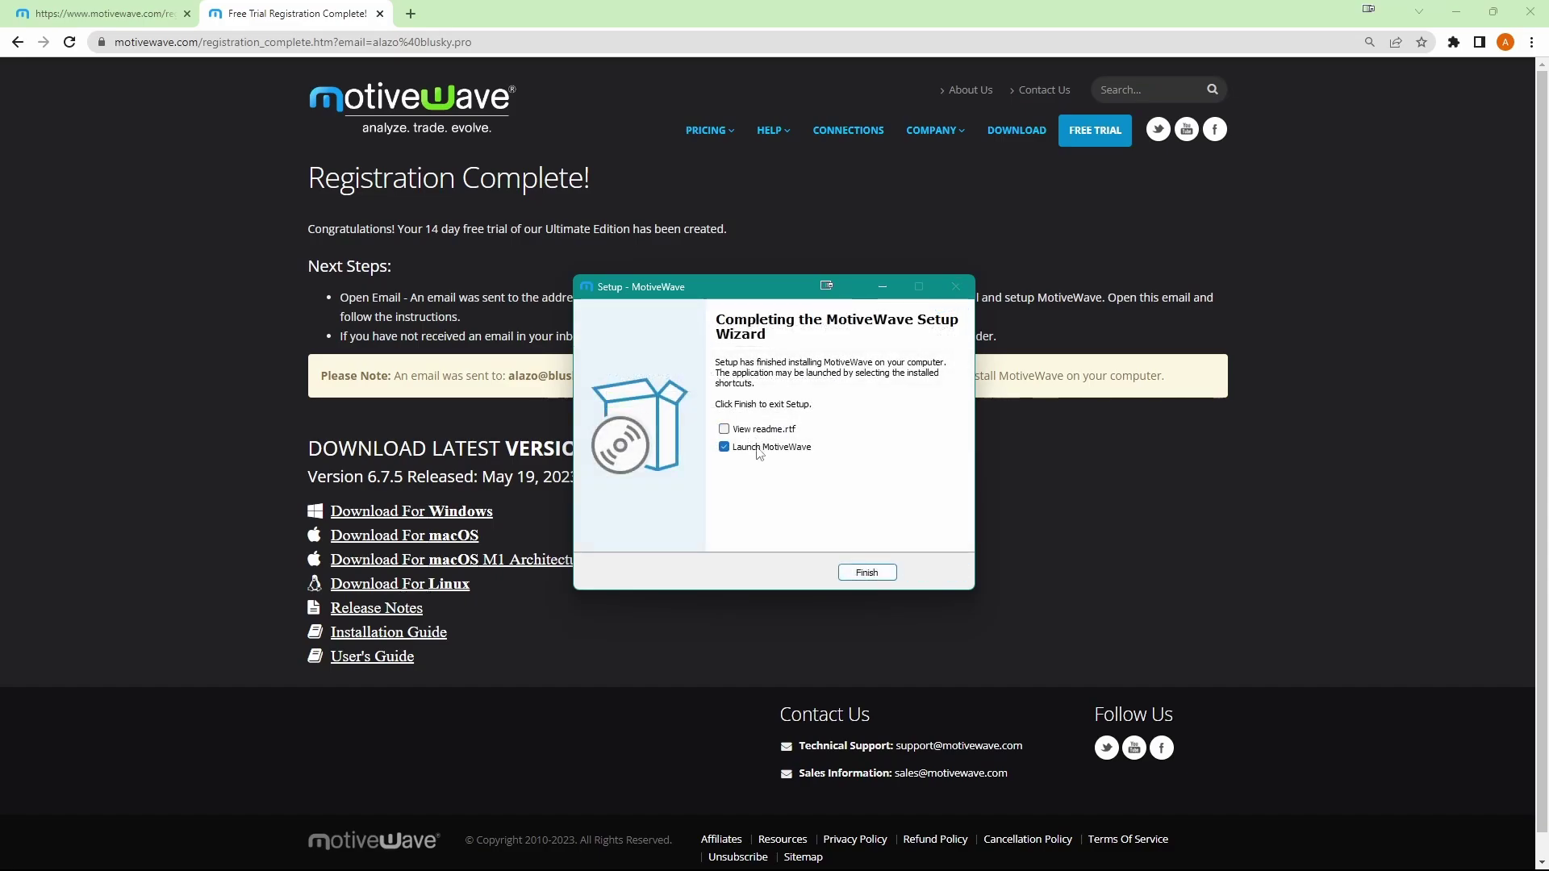
# - Launch MotiveWave and accept its license agreement
pyautogui.click(864, 572)
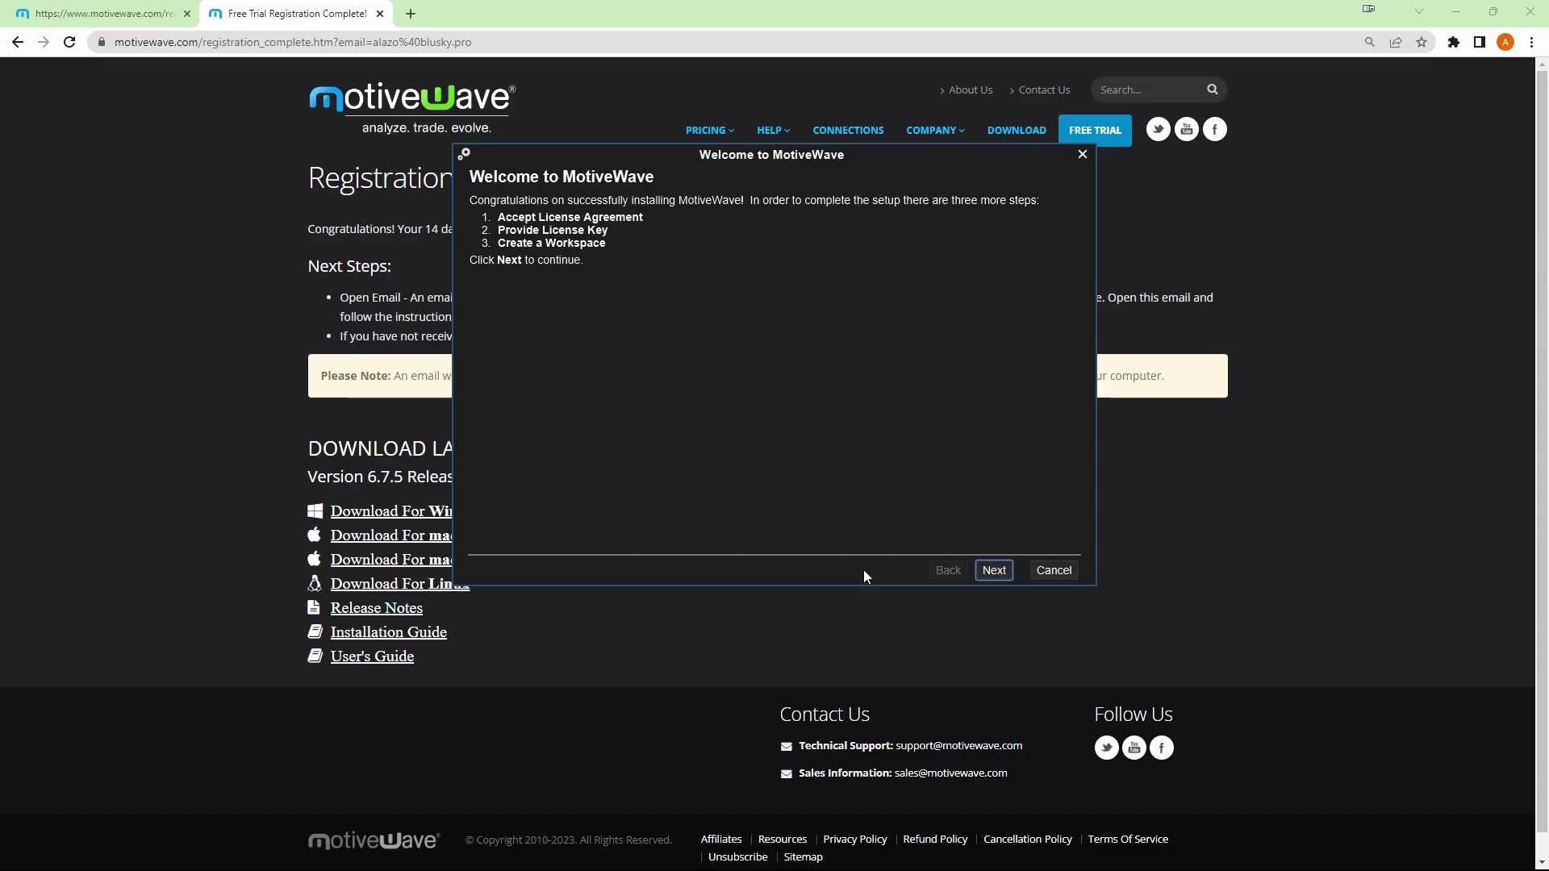
pyautogui.click(995, 571)
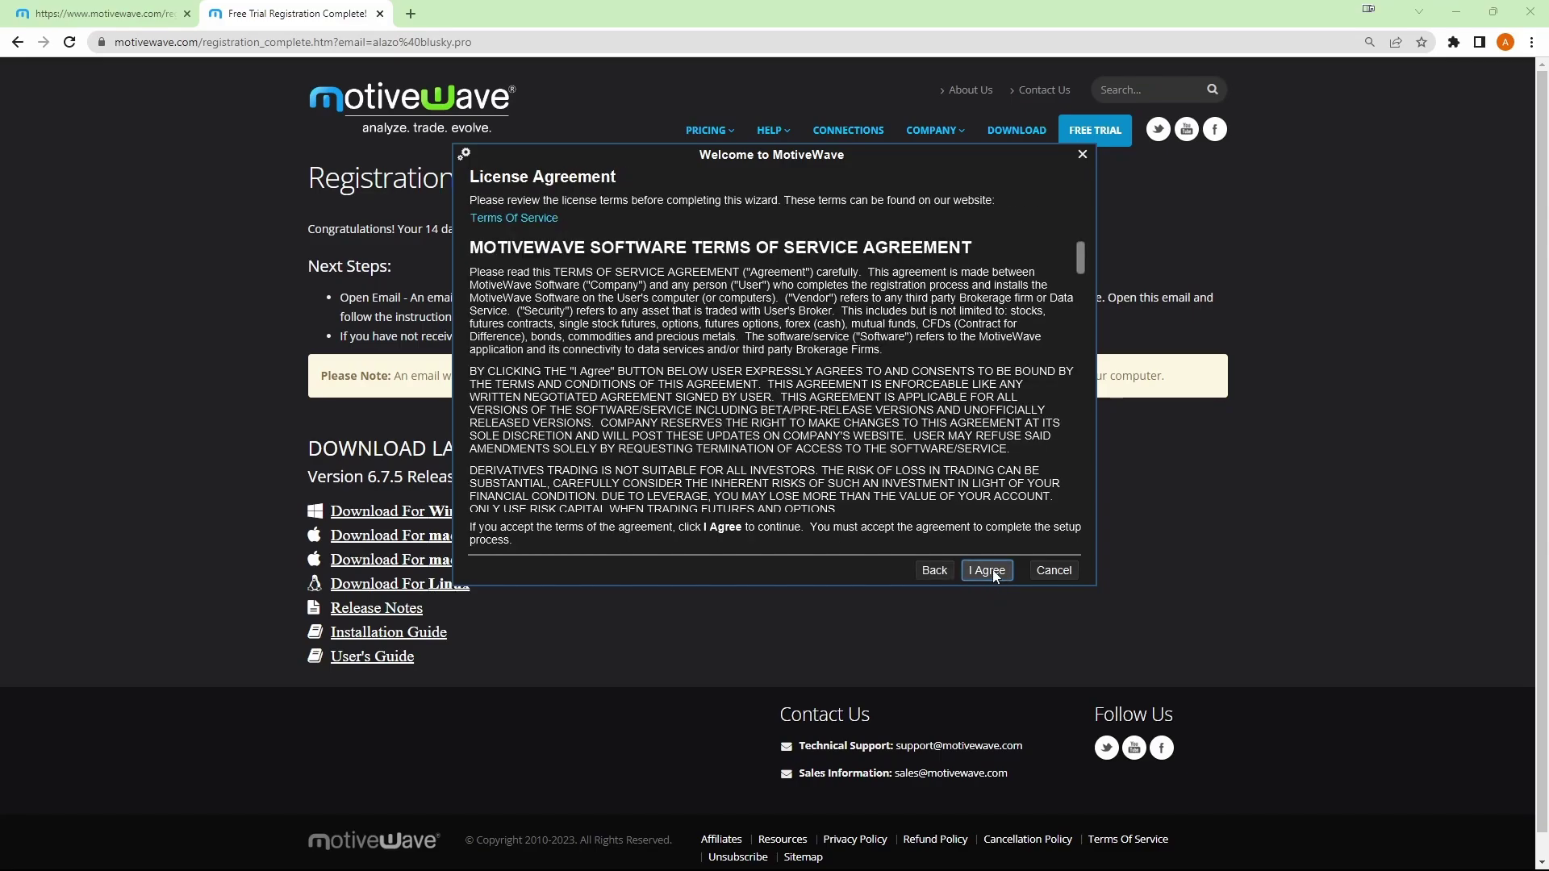
pyautogui.click(987, 570)
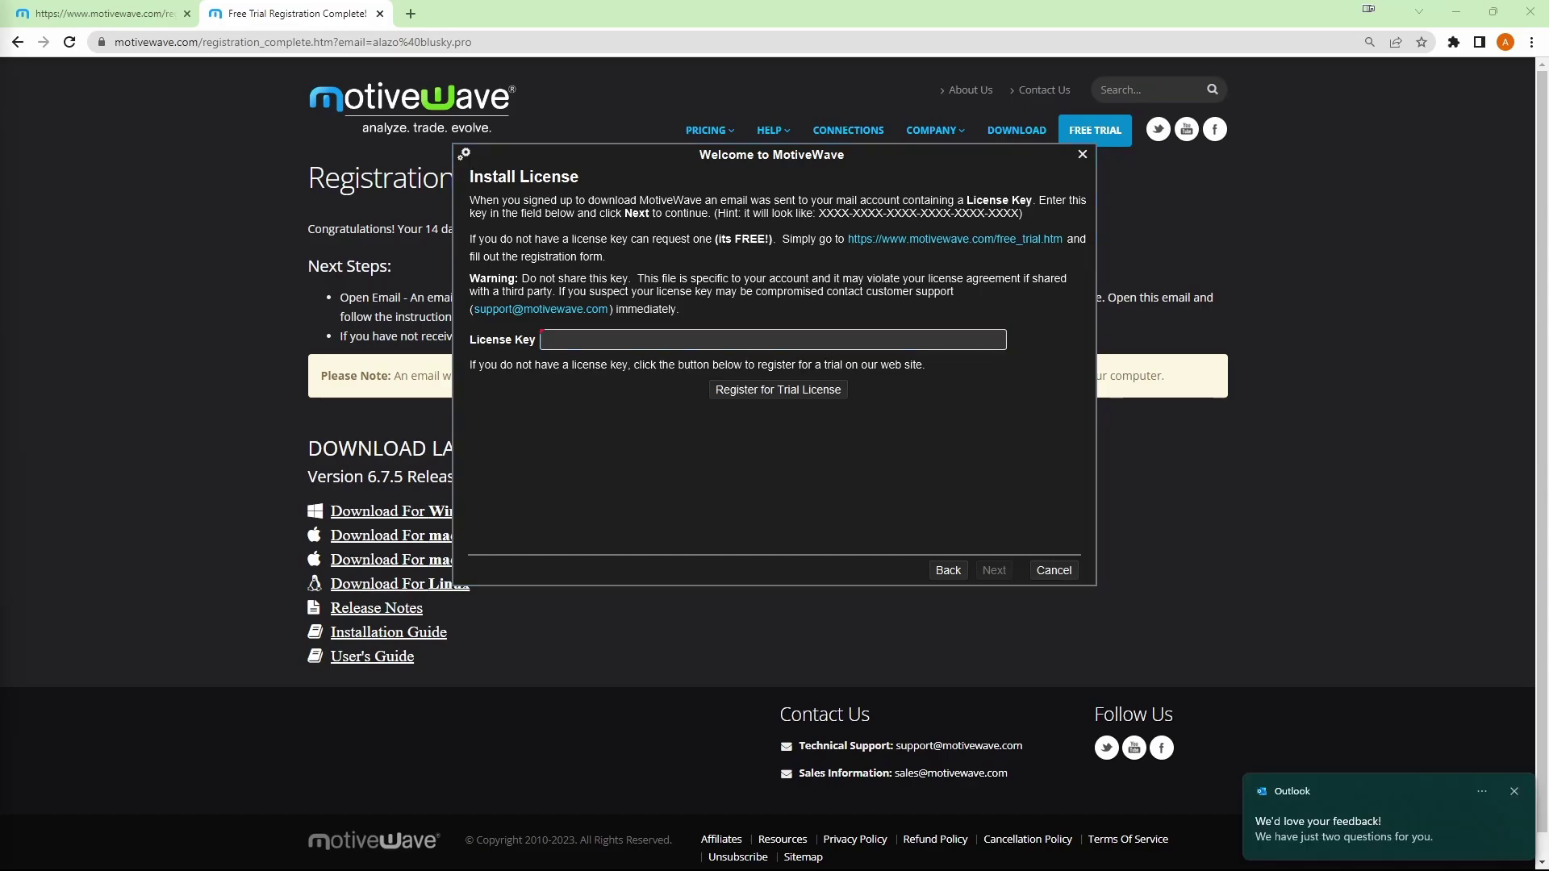
# - Paste the trial license key into the License Key field and submit it for activation
pyautogui.click(674, 342)
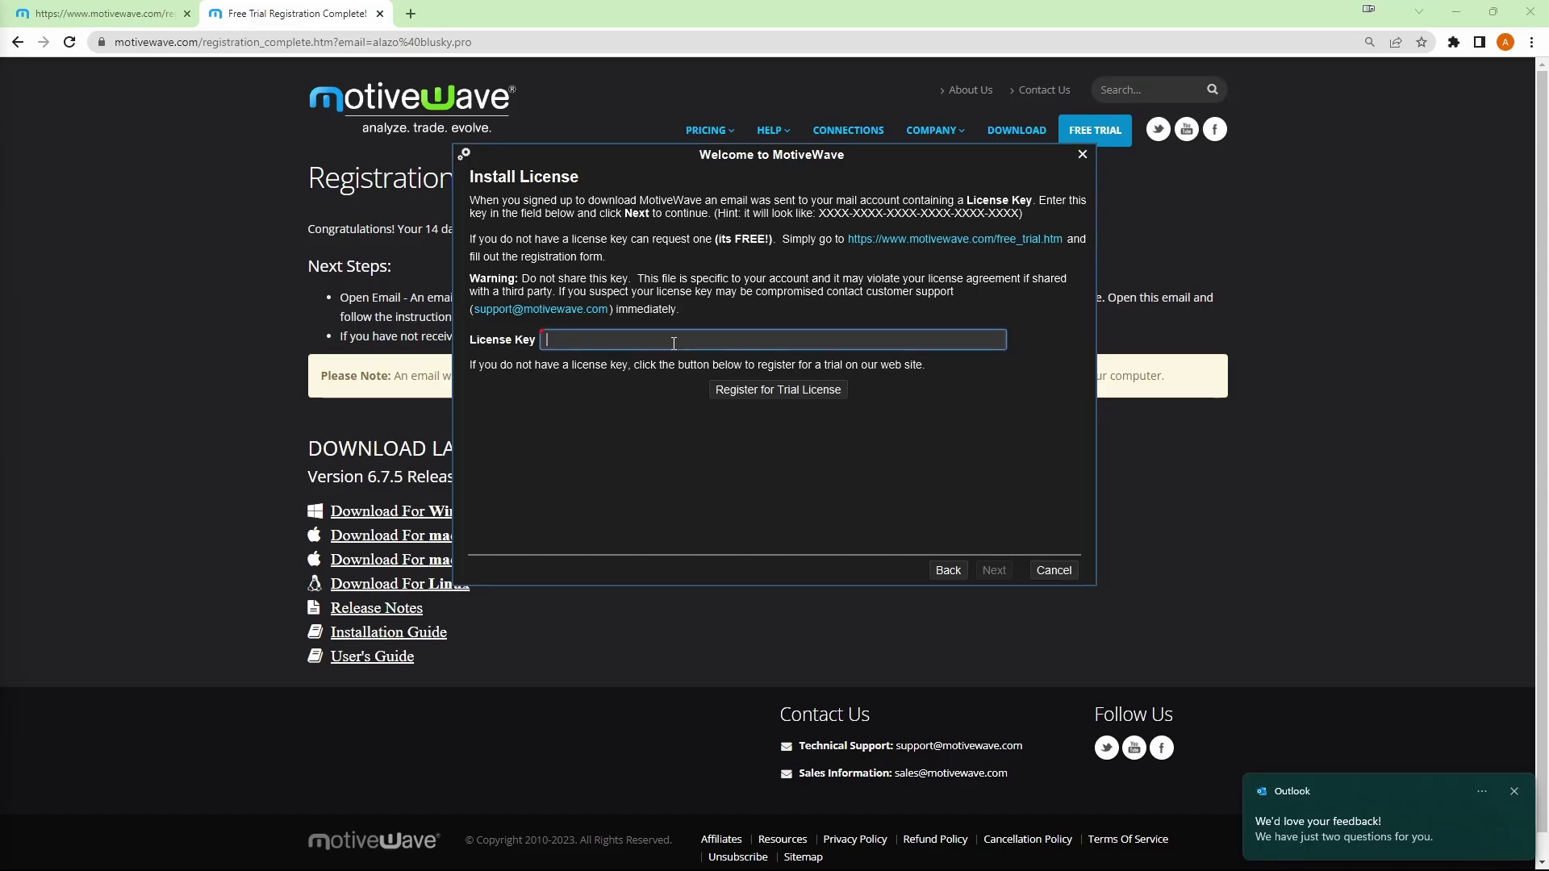
pyautogui.hotkey('ctrl', 'v')
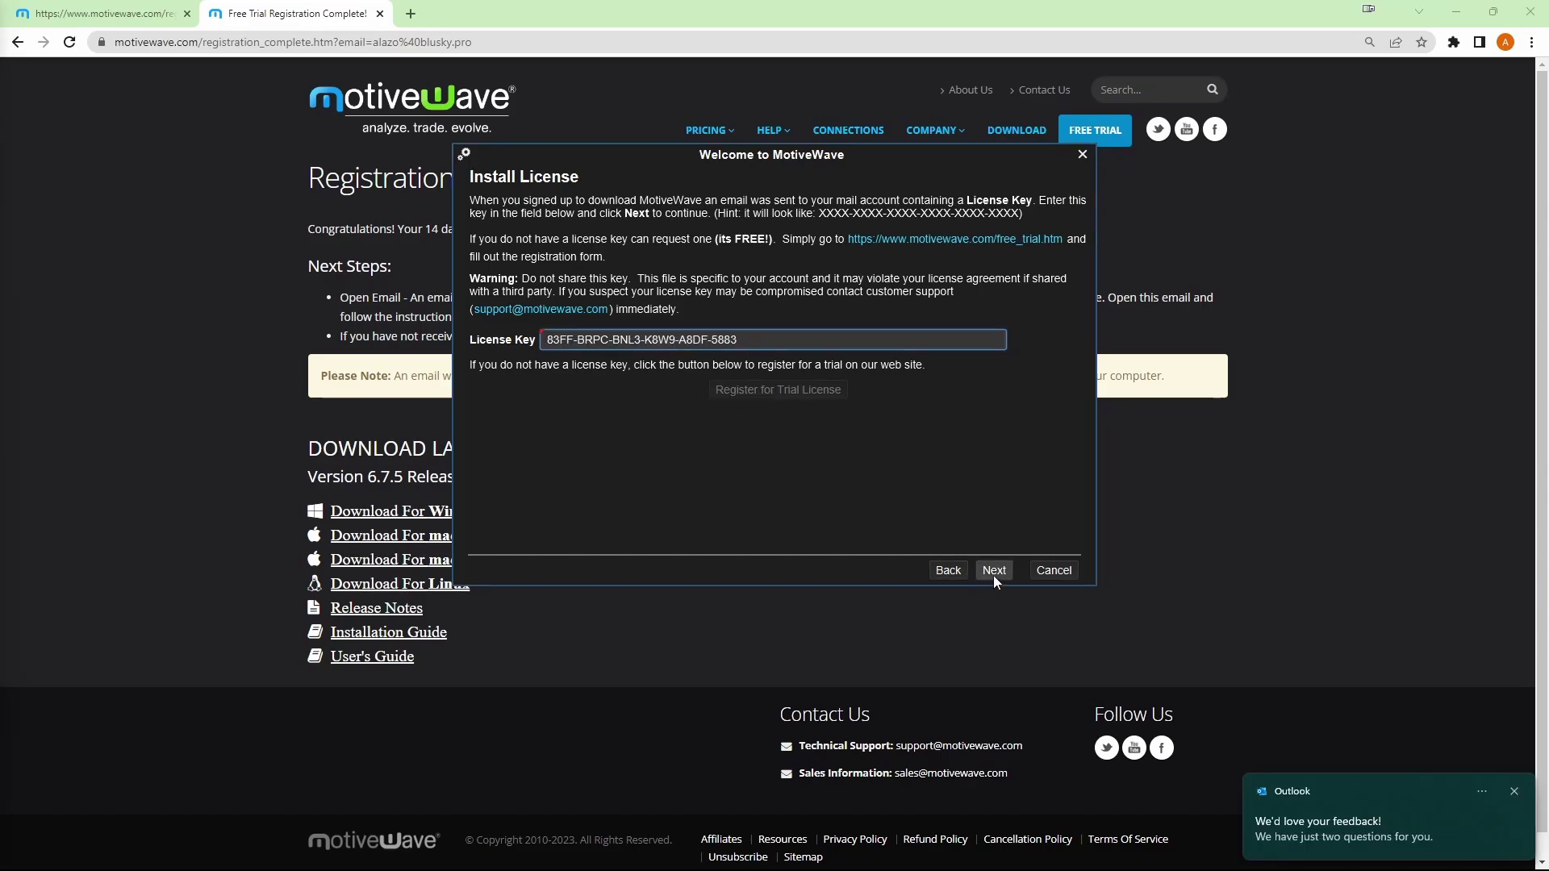
pyautogui.click(993, 580)
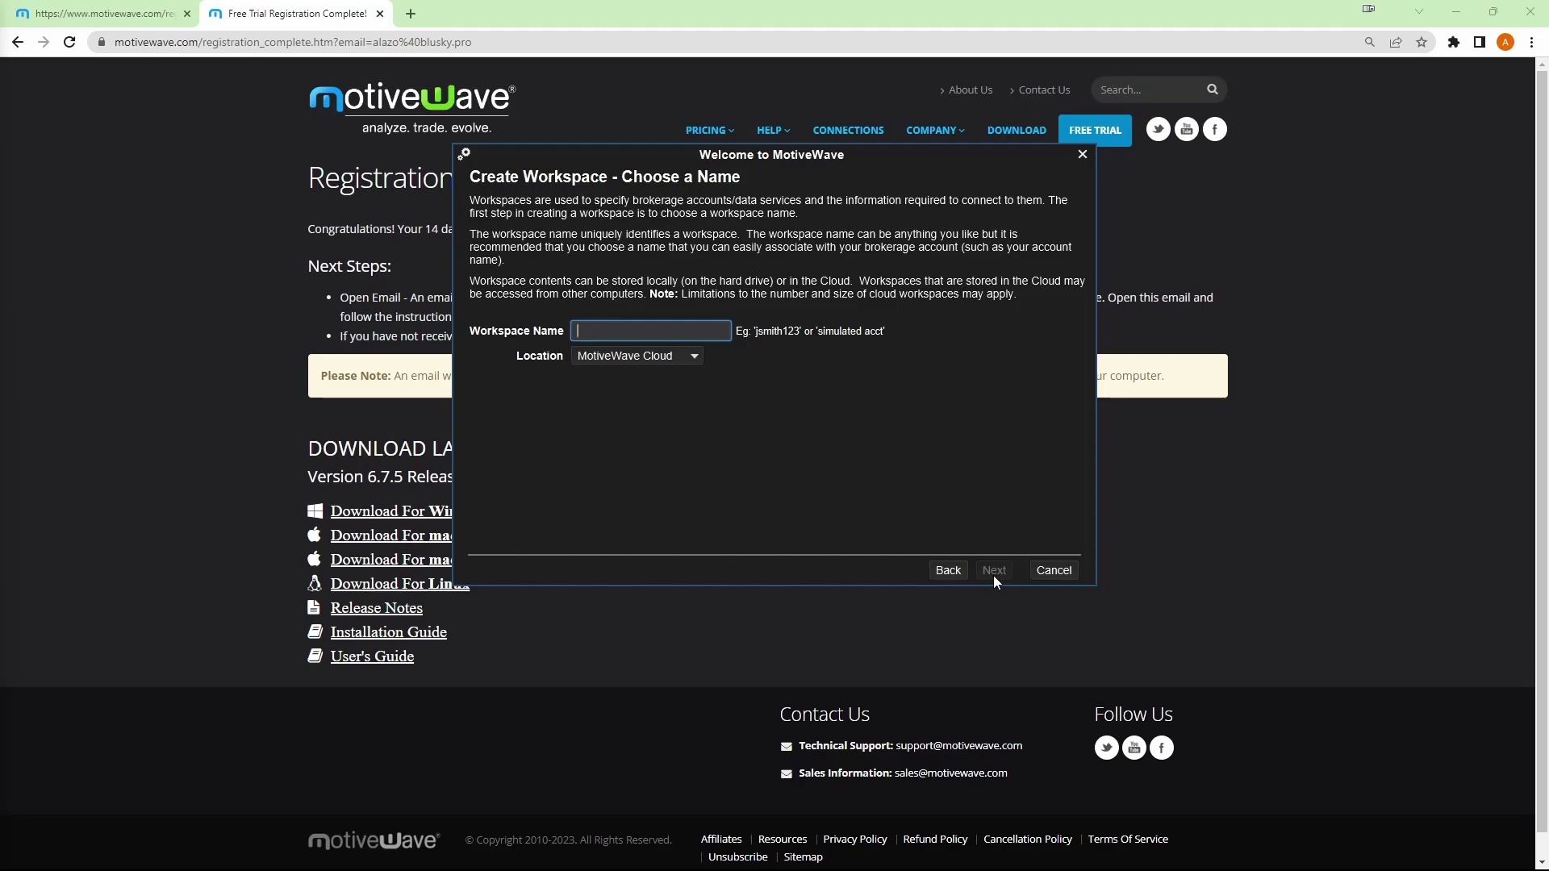
# - Name the workspace 'bluskytest', keep MotiveWave Cloud as its location, and dismiss the demo accounts notice
pyautogui.write('bluskytest')
pyautogui.click(694, 359)
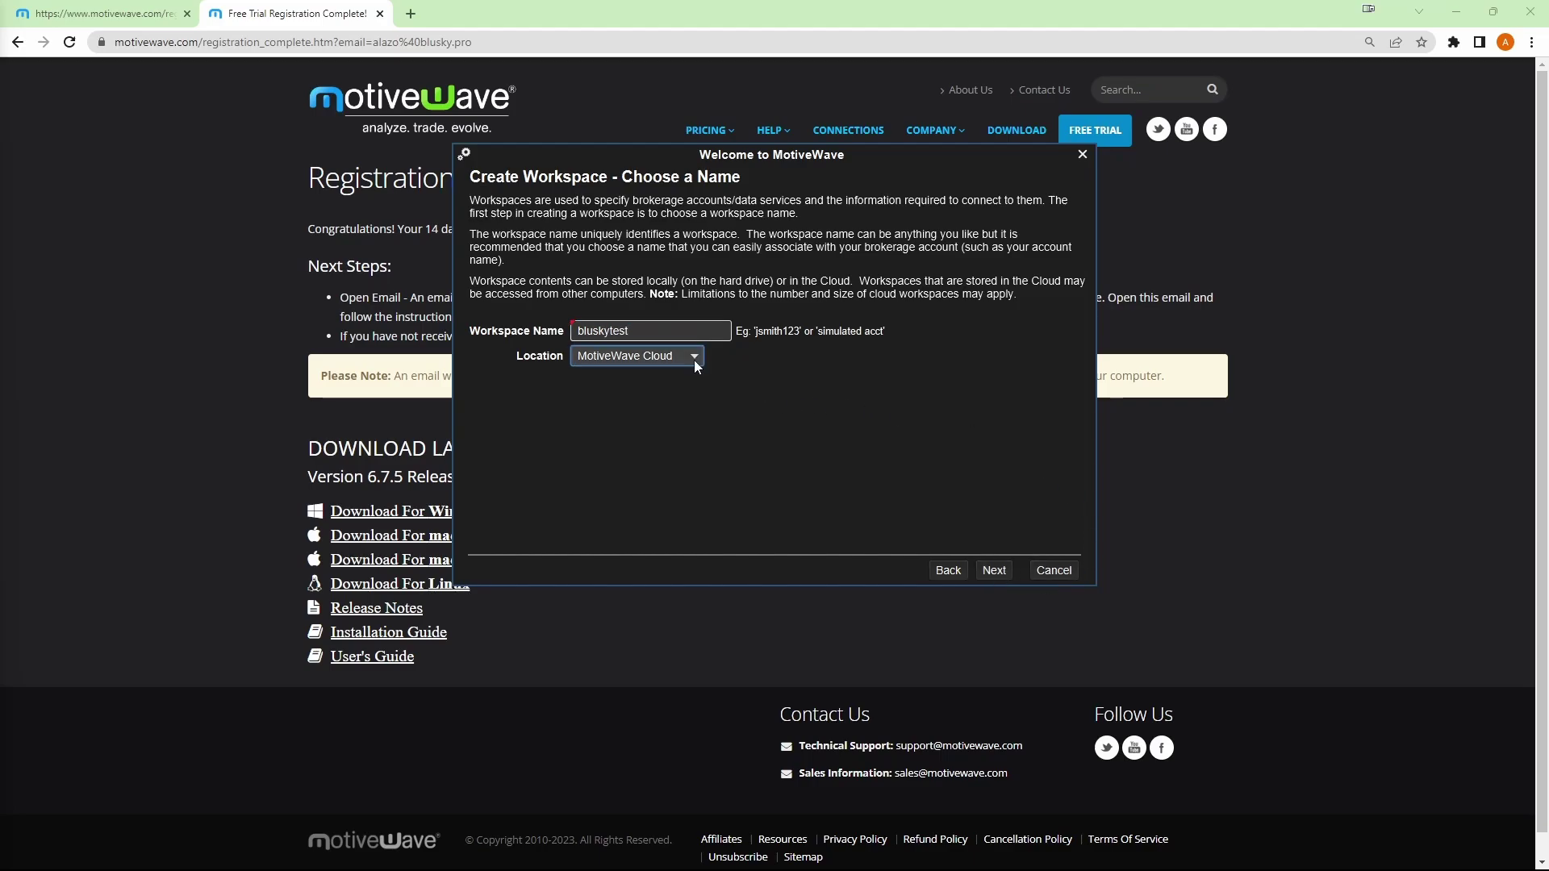
pyautogui.click(694, 360)
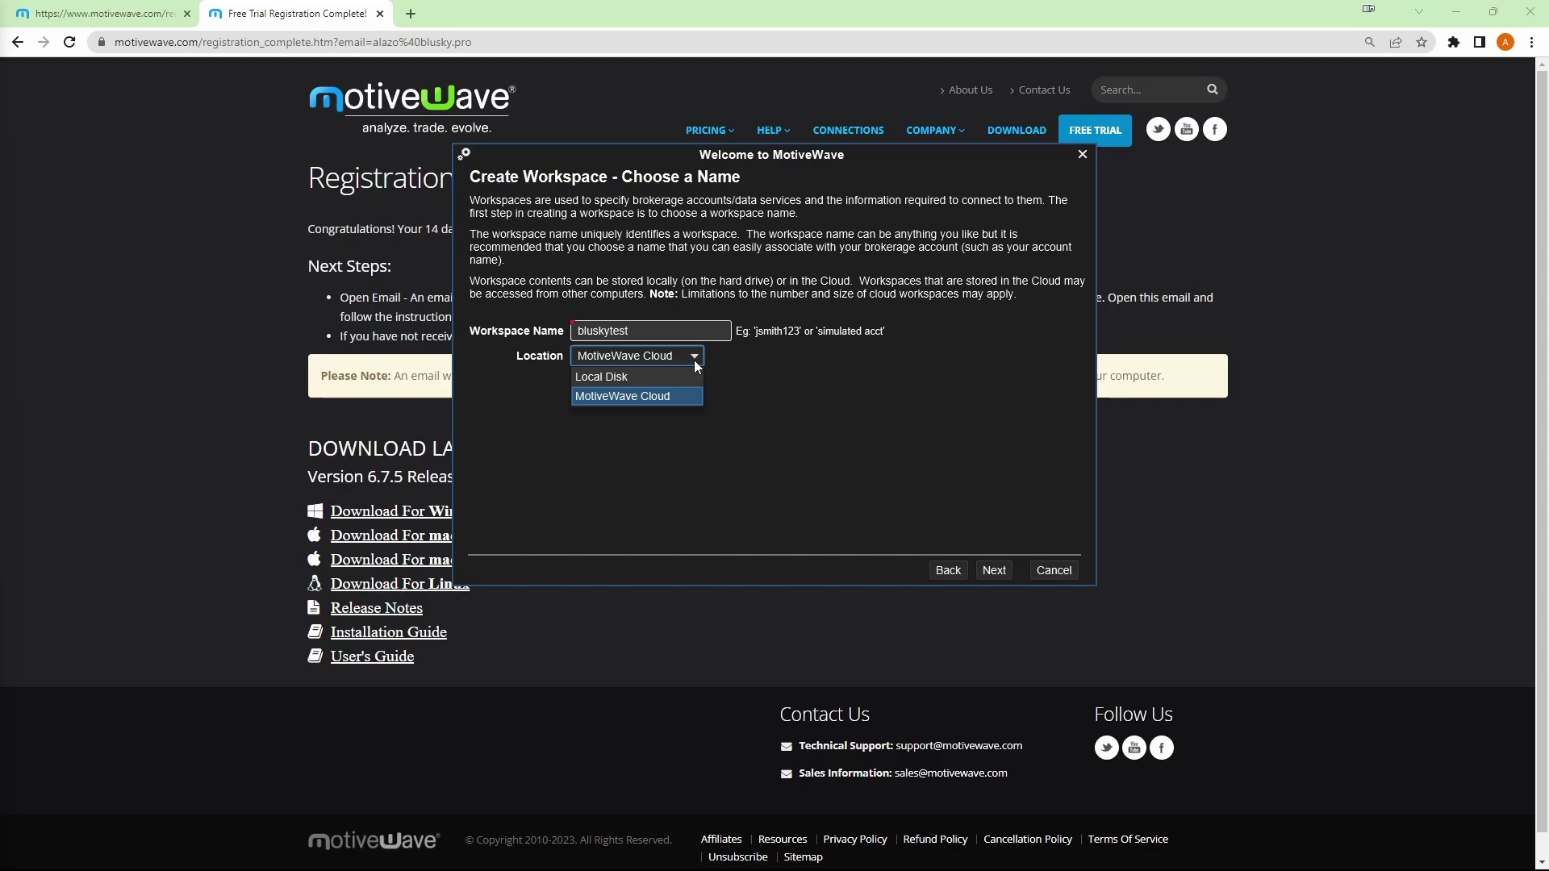
pyautogui.click(694, 360)
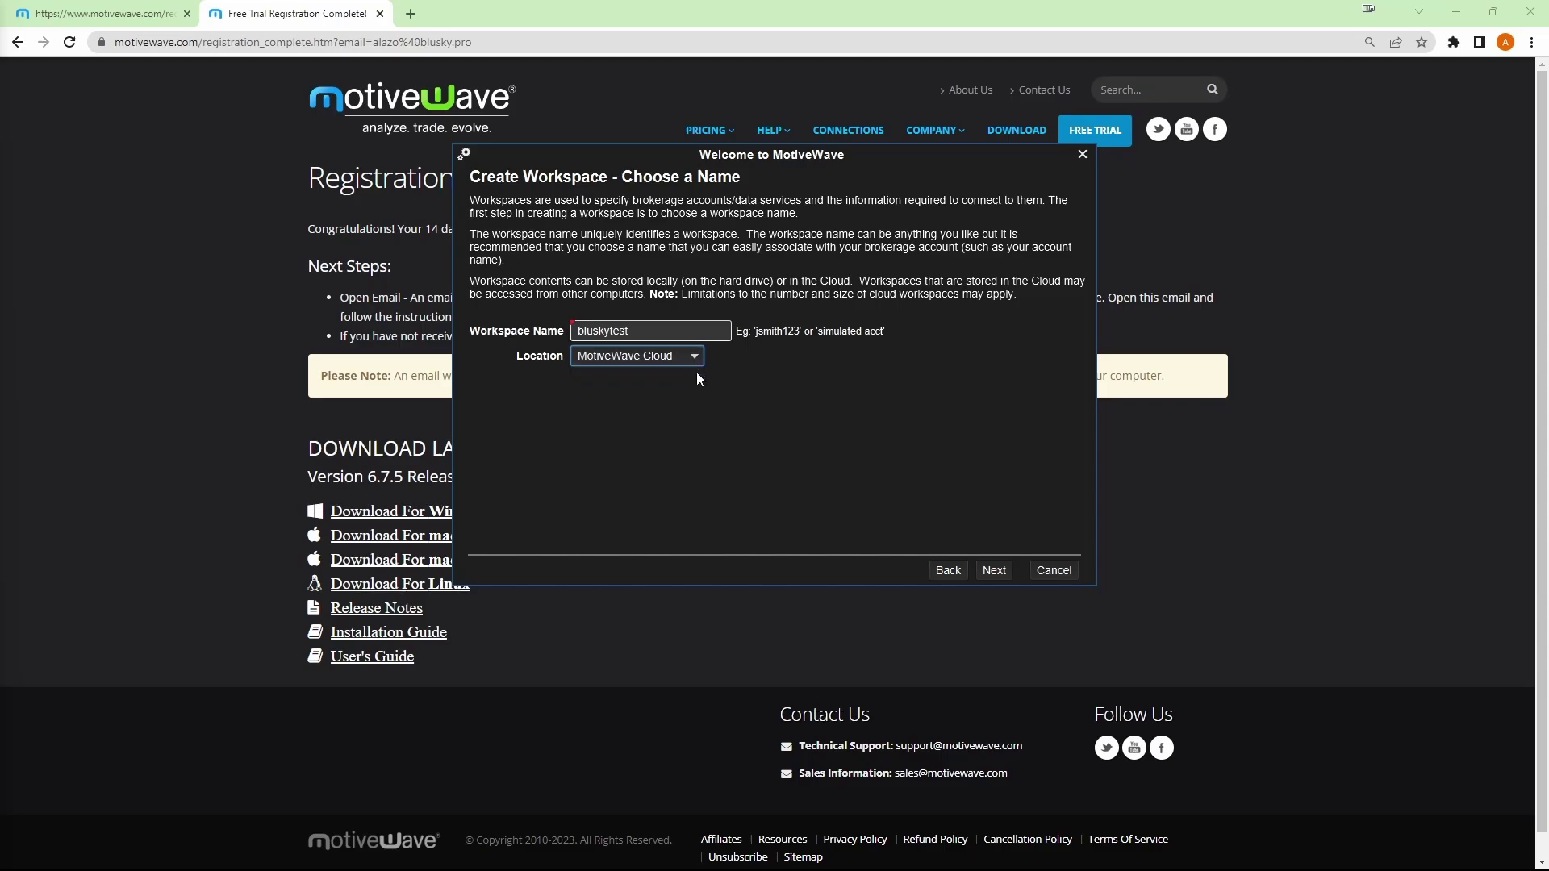
pyautogui.click(993, 570)
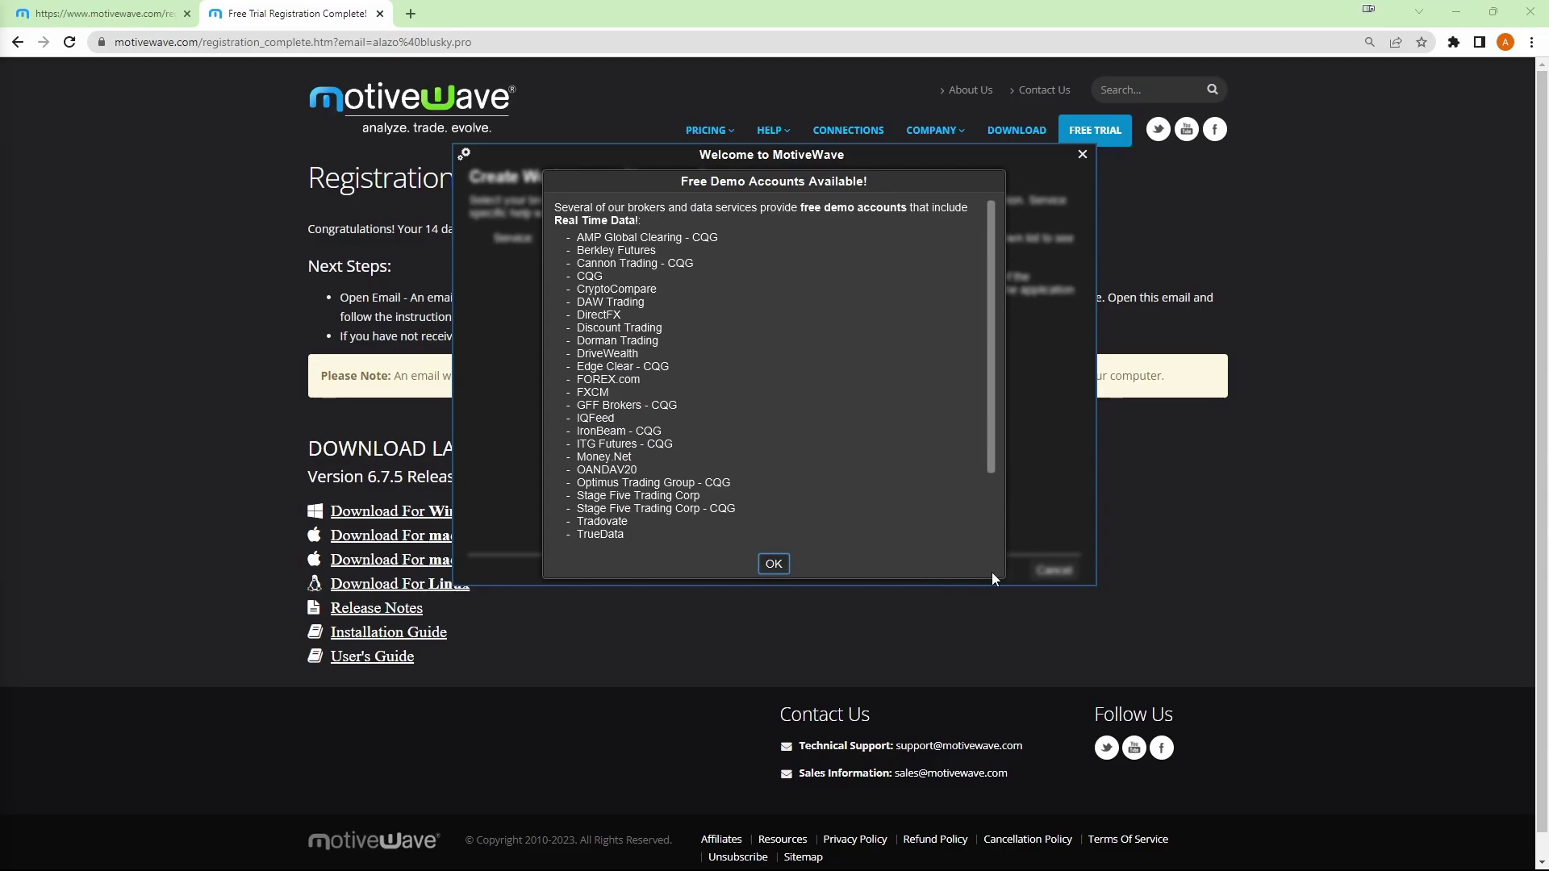
pyautogui.click(777, 568)
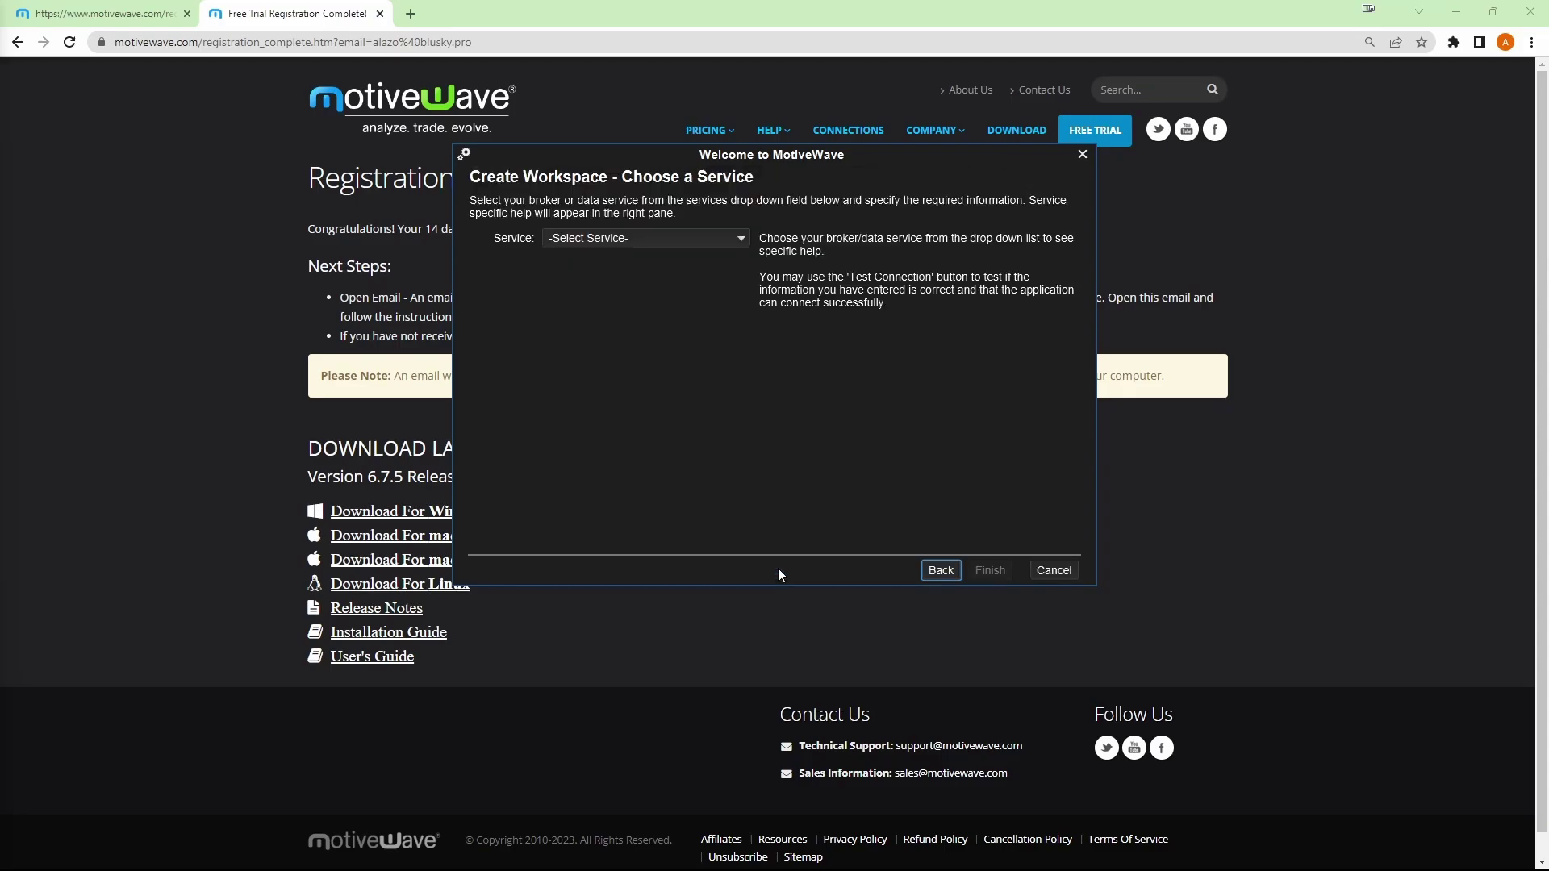
# - Choose Rithmic as the workspace's broker and data service
pyautogui.click(675, 240)
pyautogui.scroll(-7, 676, 337)
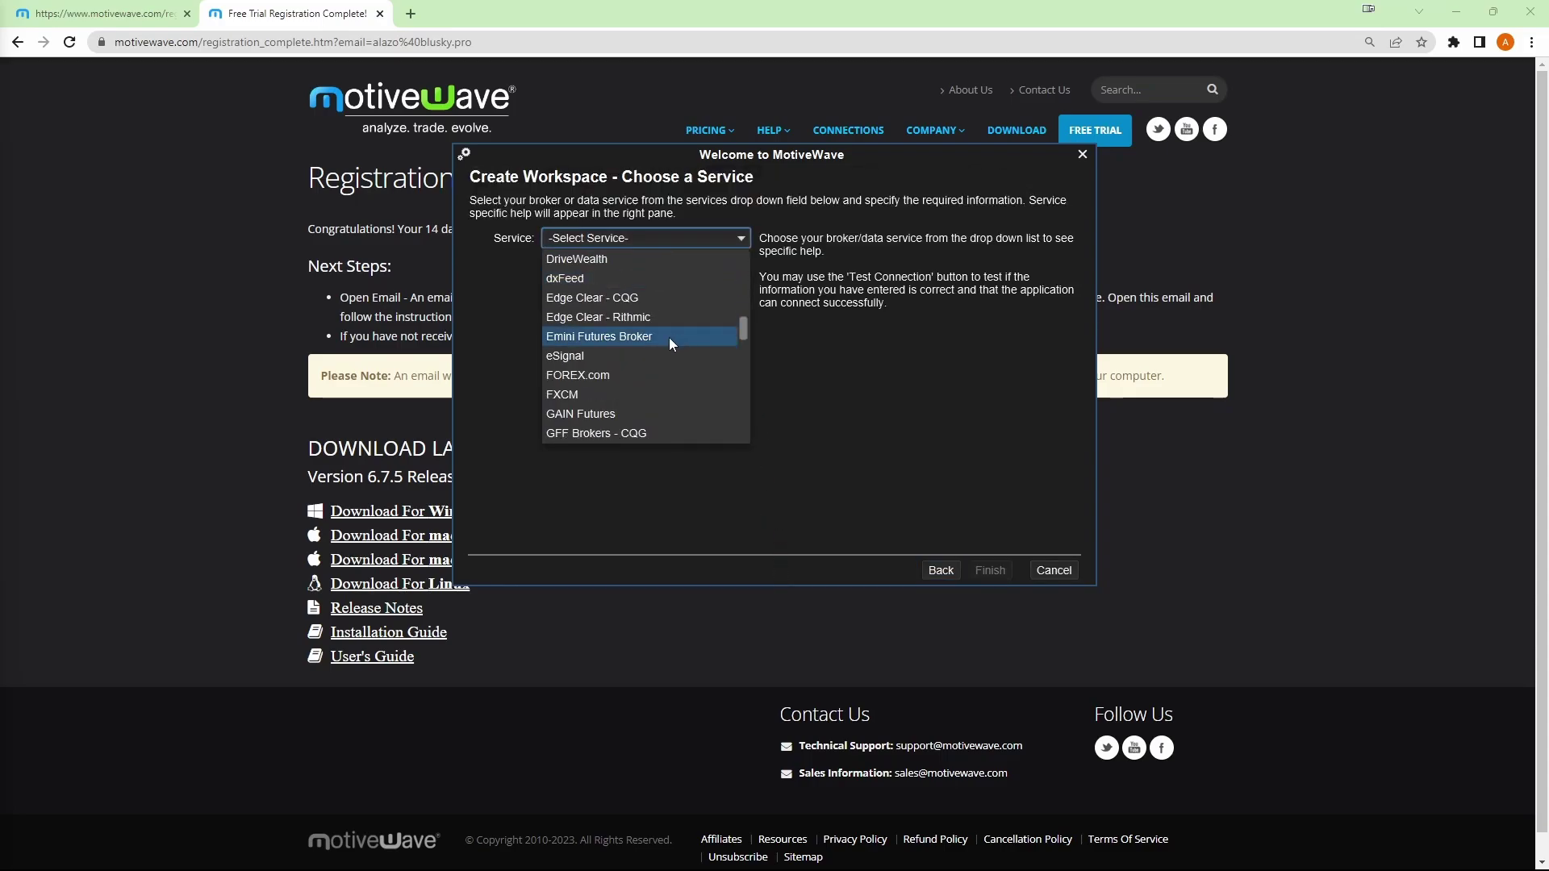
pyautogui.scroll(-8, 666, 337)
pyautogui.click(577, 375)
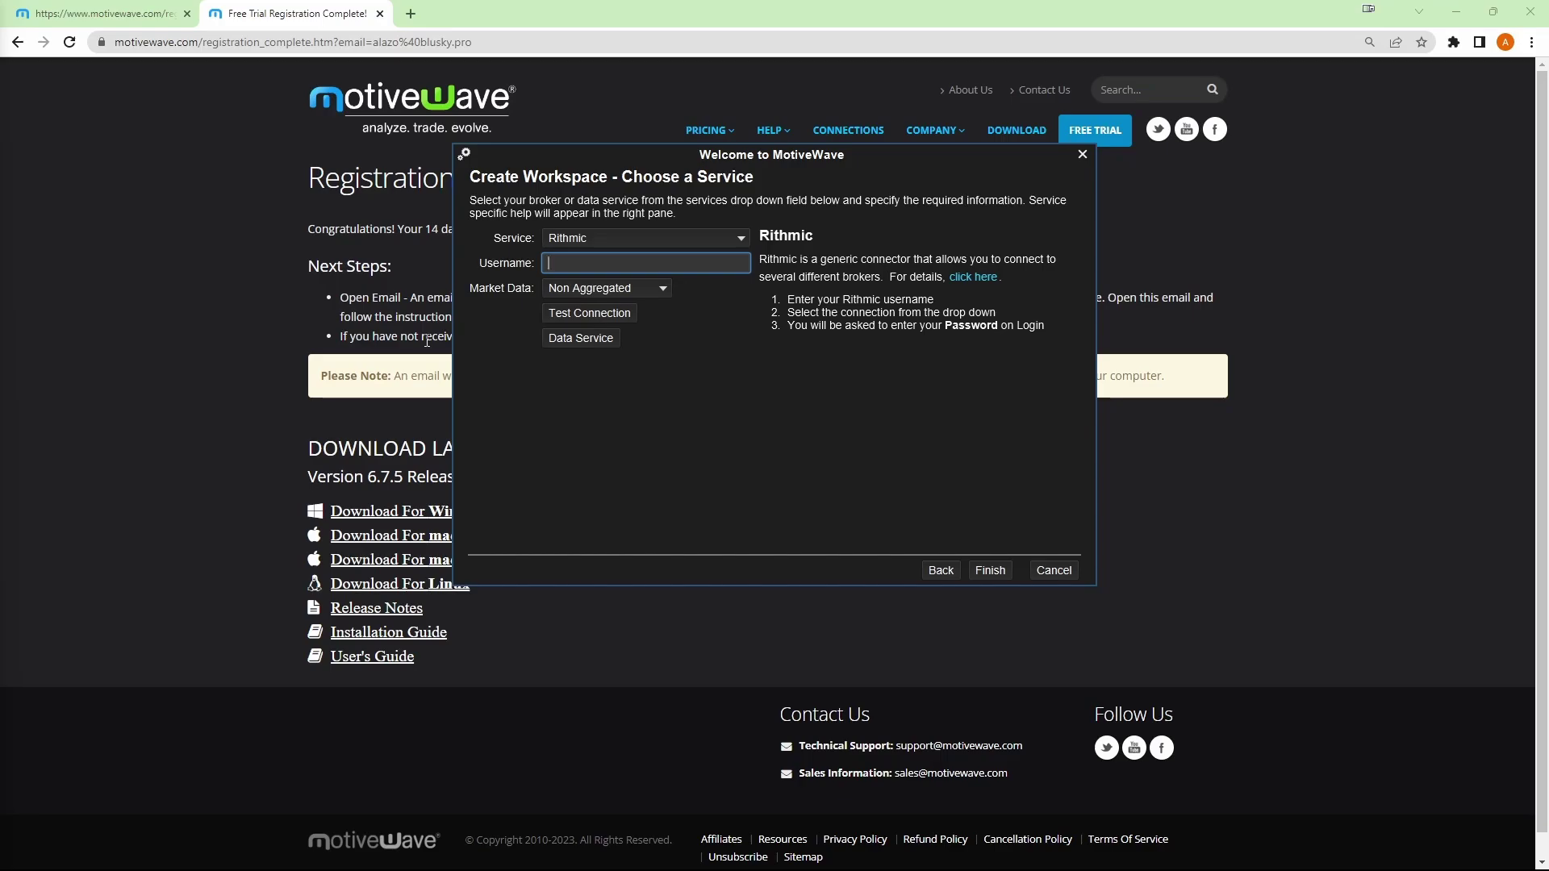
# - Enter the Rithmic username and password and successfully test a Rithmic Paper Trading connection
pyautogui.write('Asher')
pyautogui.click(565, 316)
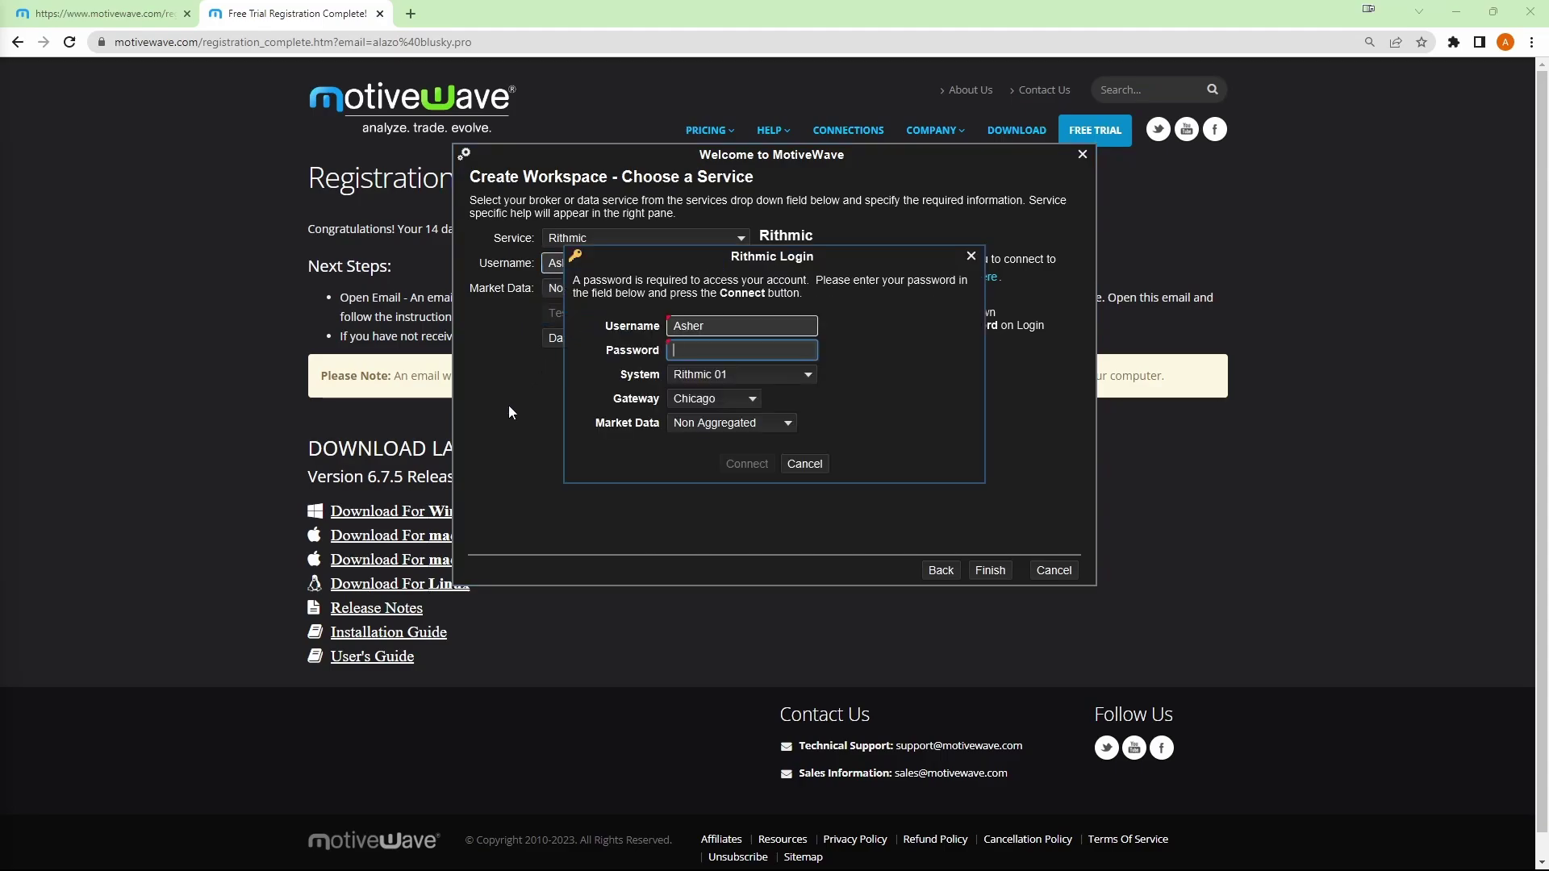
pyautogui.write('******')
pyautogui.click(779, 380)
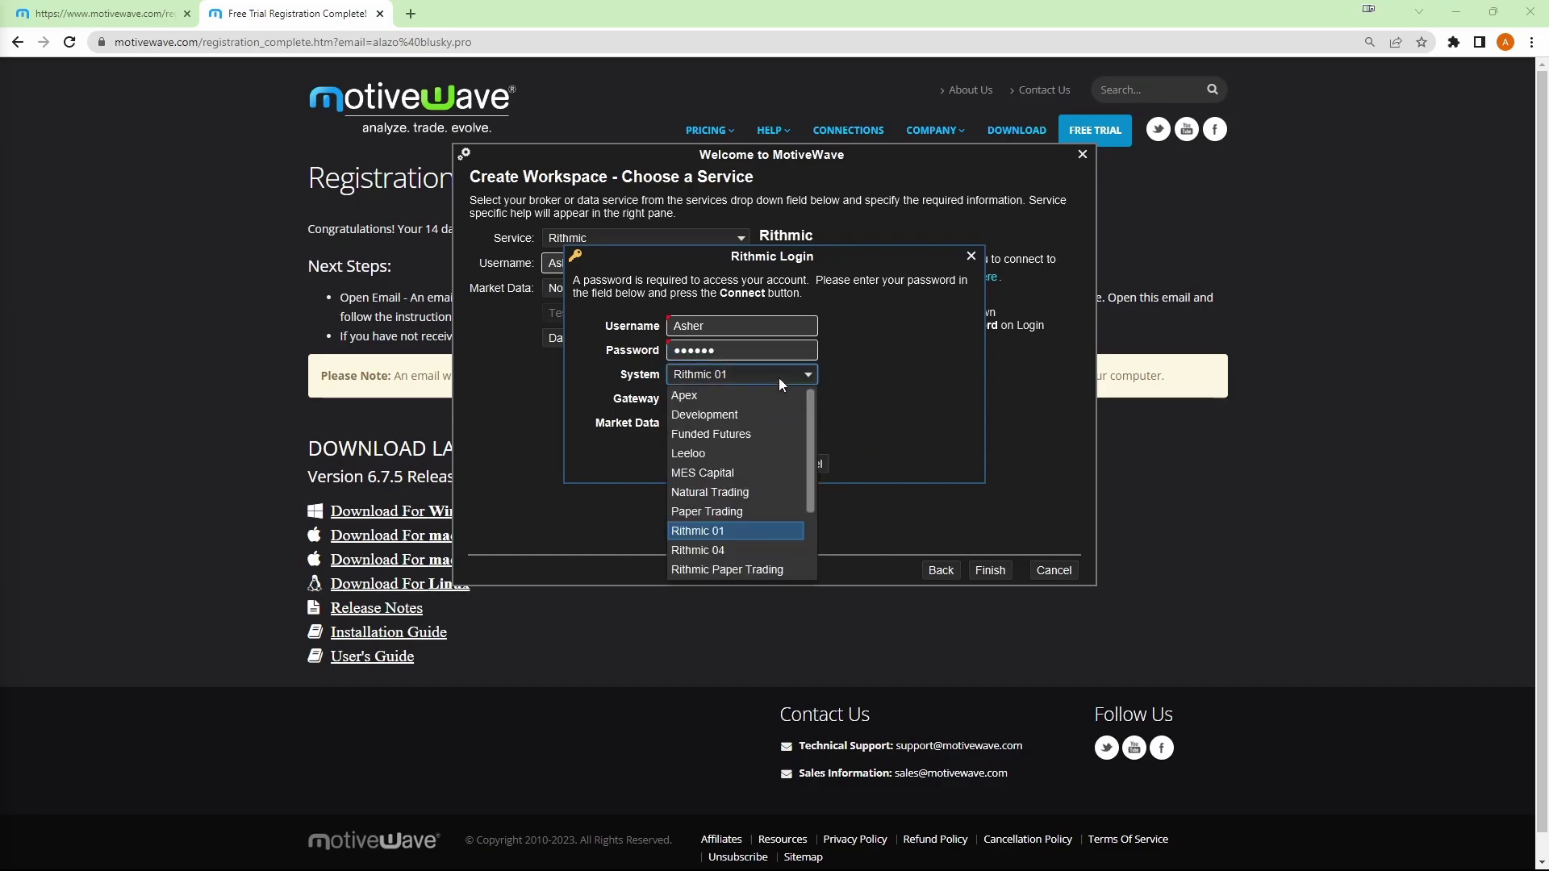
pyautogui.click(726, 571)
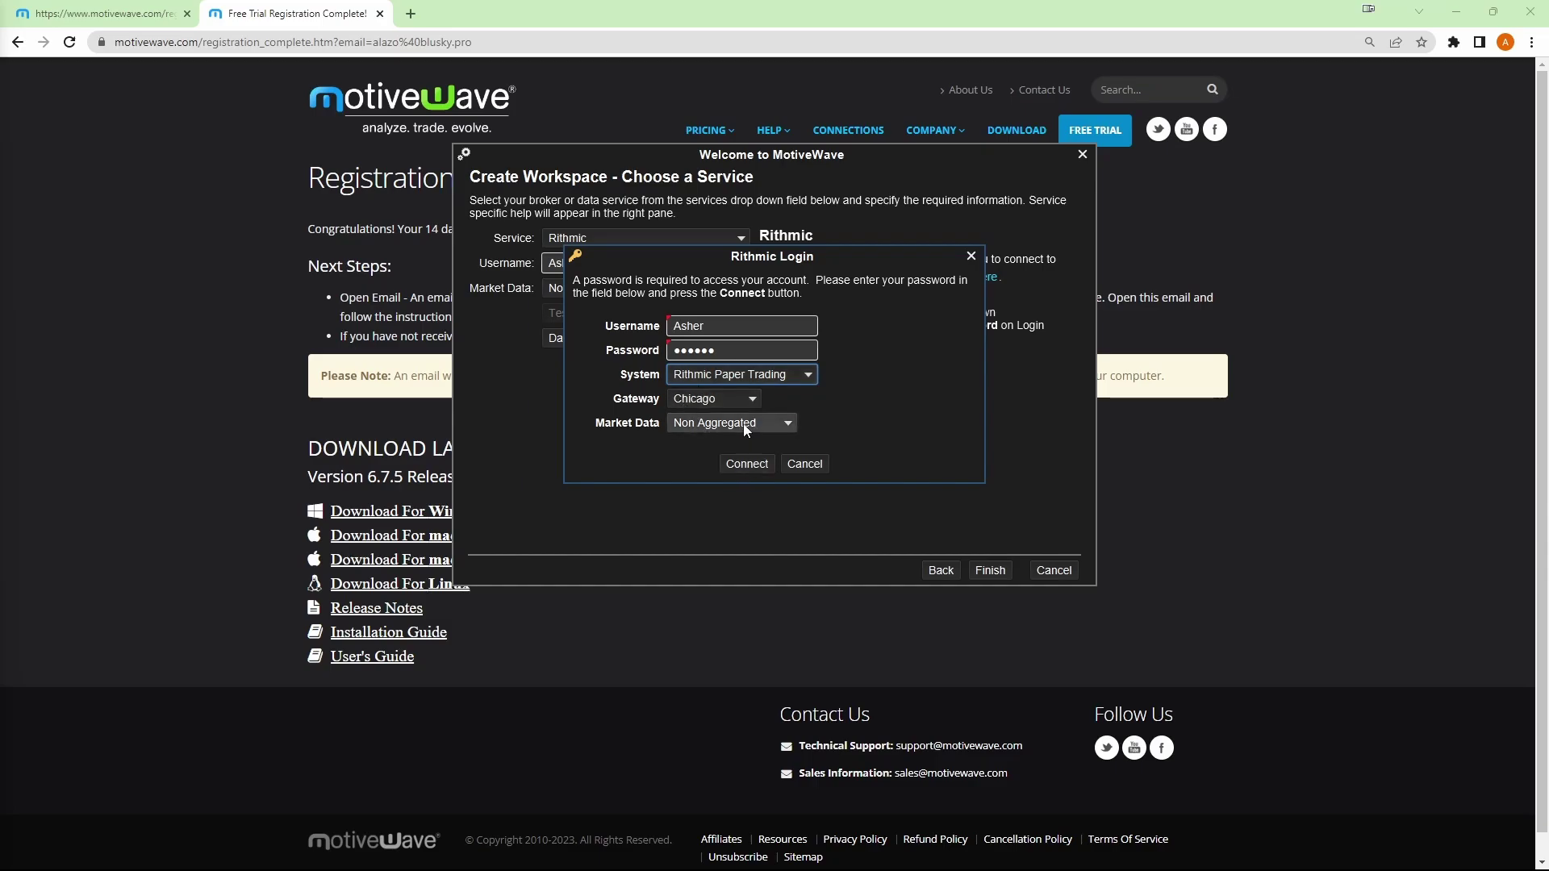
pyautogui.click(747, 465)
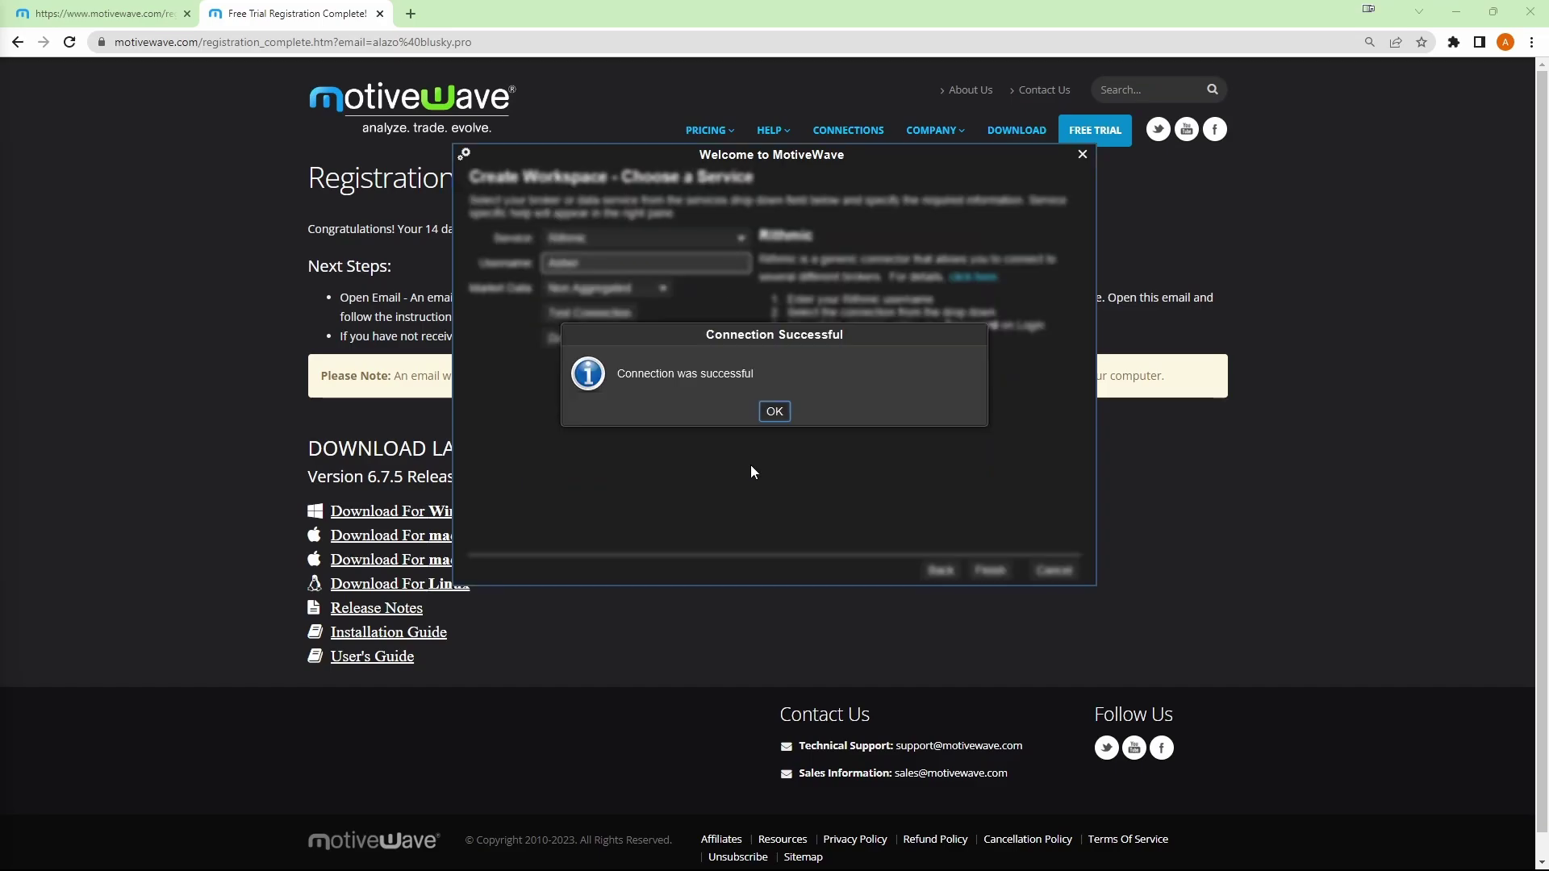
pyautogui.click(773, 415)
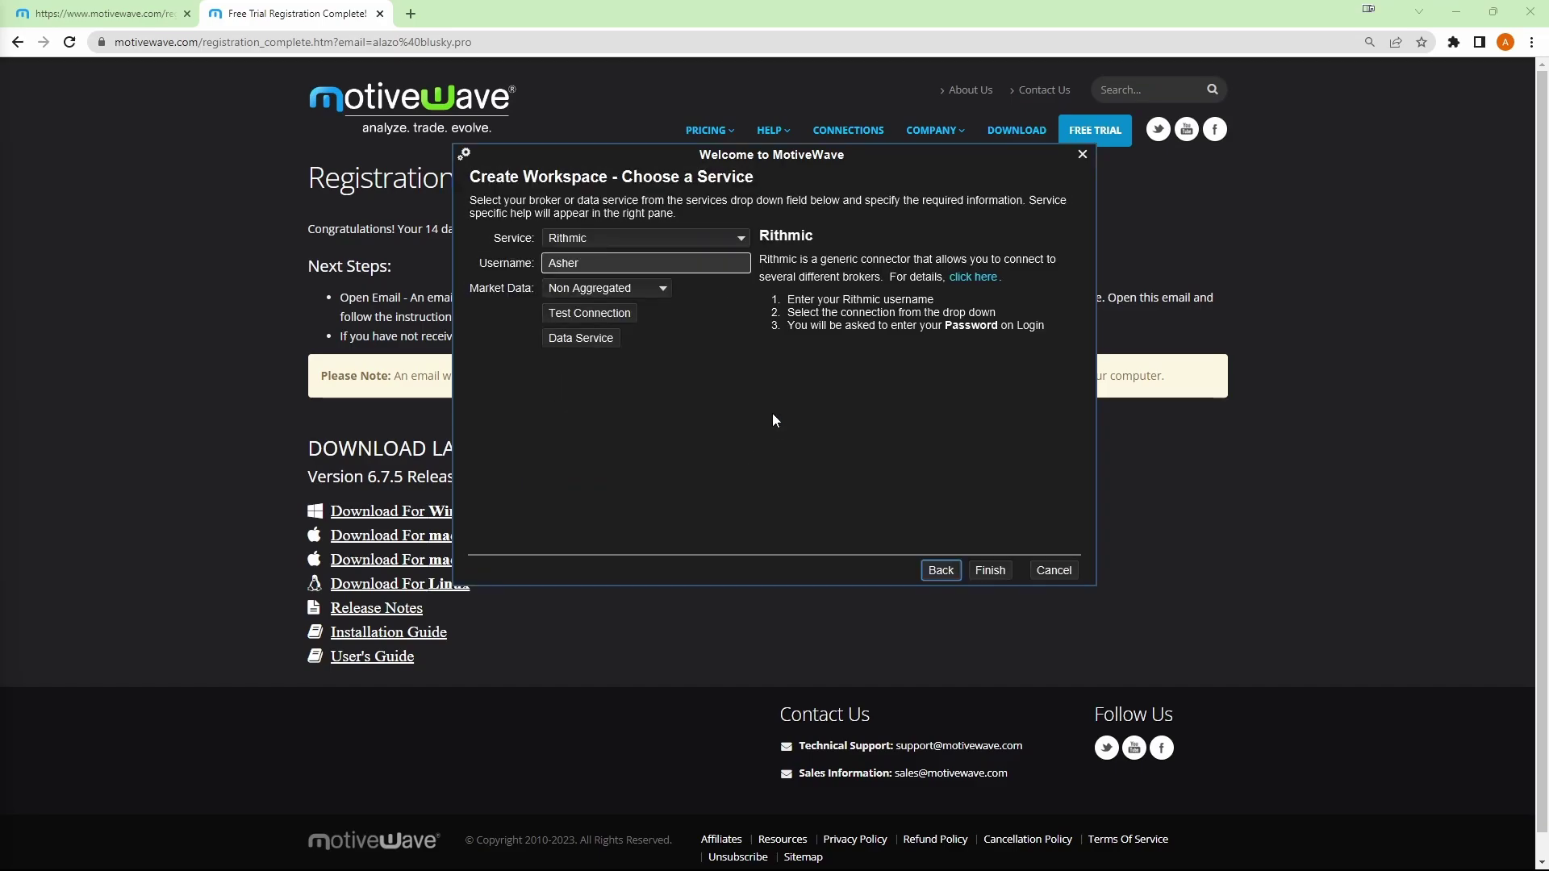
# - Finish the workspace wizard and continue into the bluskytest workspace
pyautogui.click(991, 571)
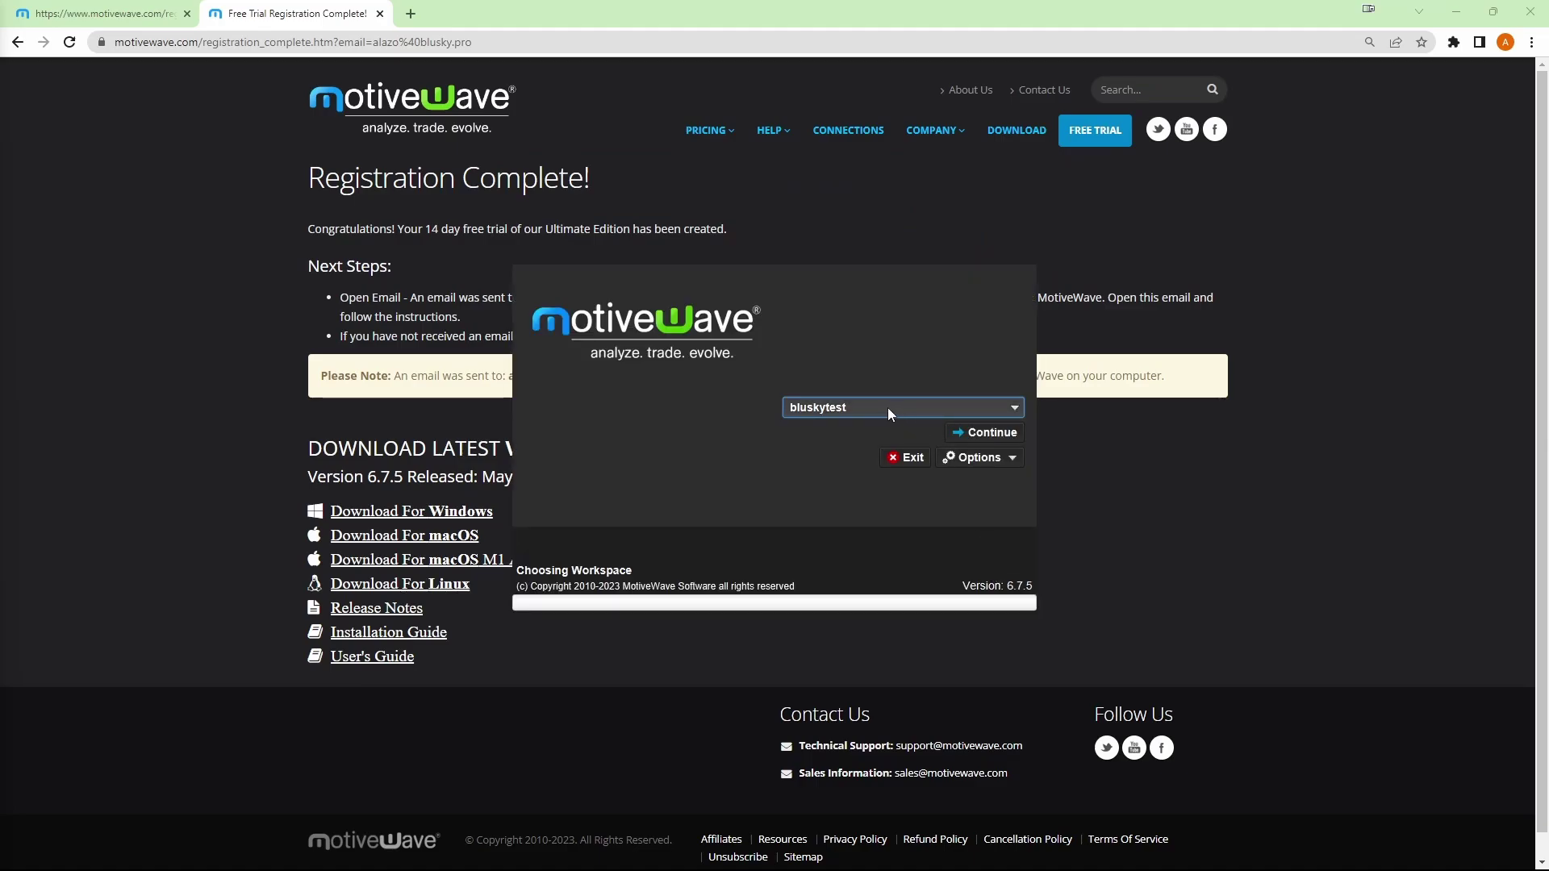
pyautogui.click(990, 436)
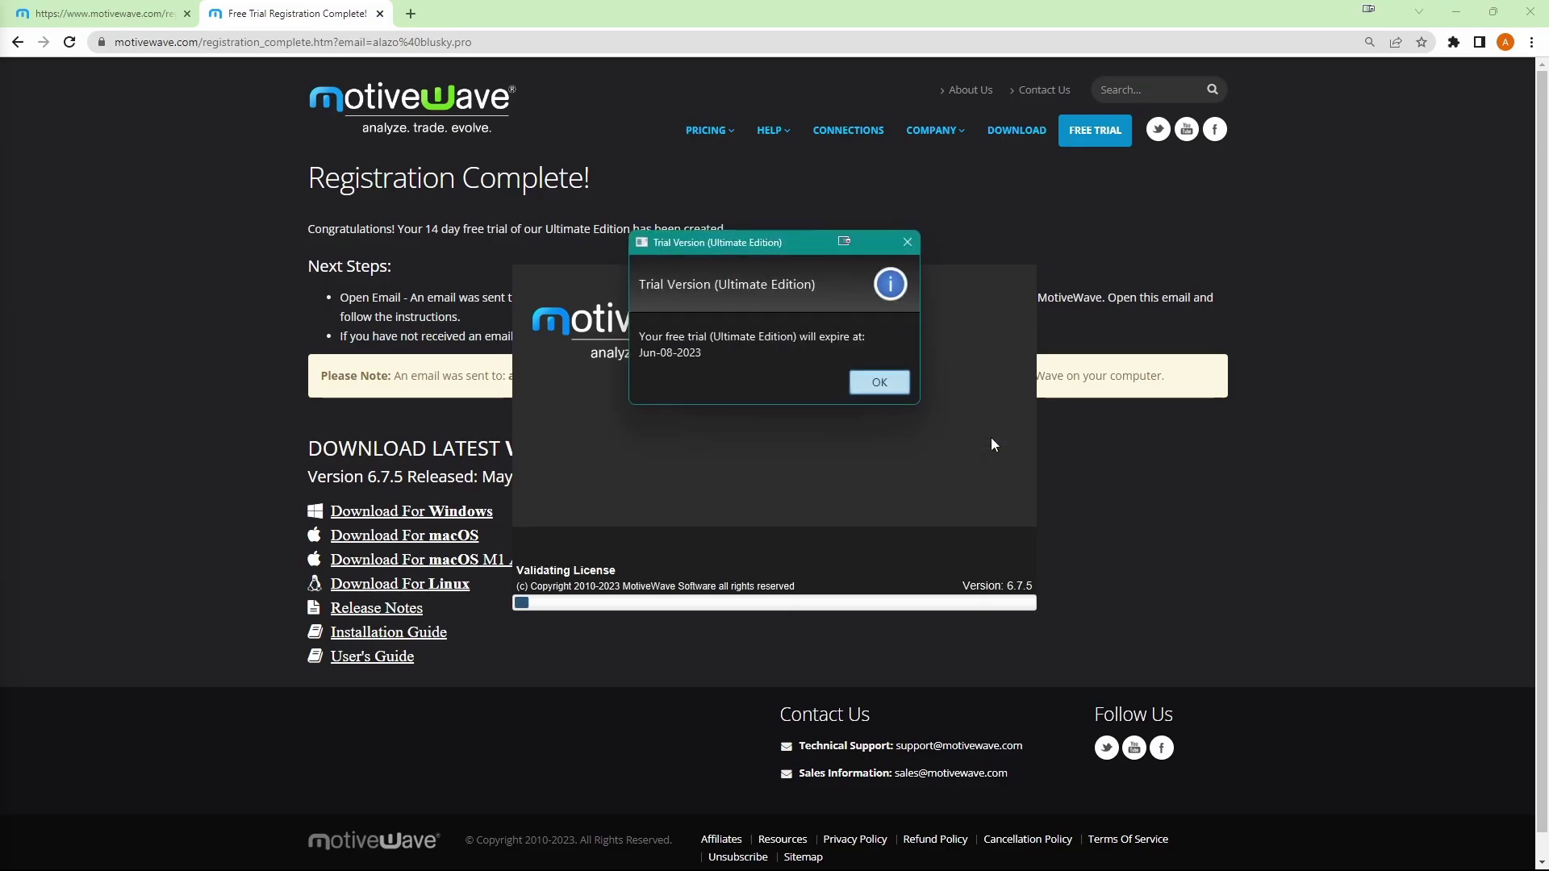
# - Dismiss the trial notice, then log in to Rithmic Paper Trading with the password remembered
pyautogui.click(883, 384)
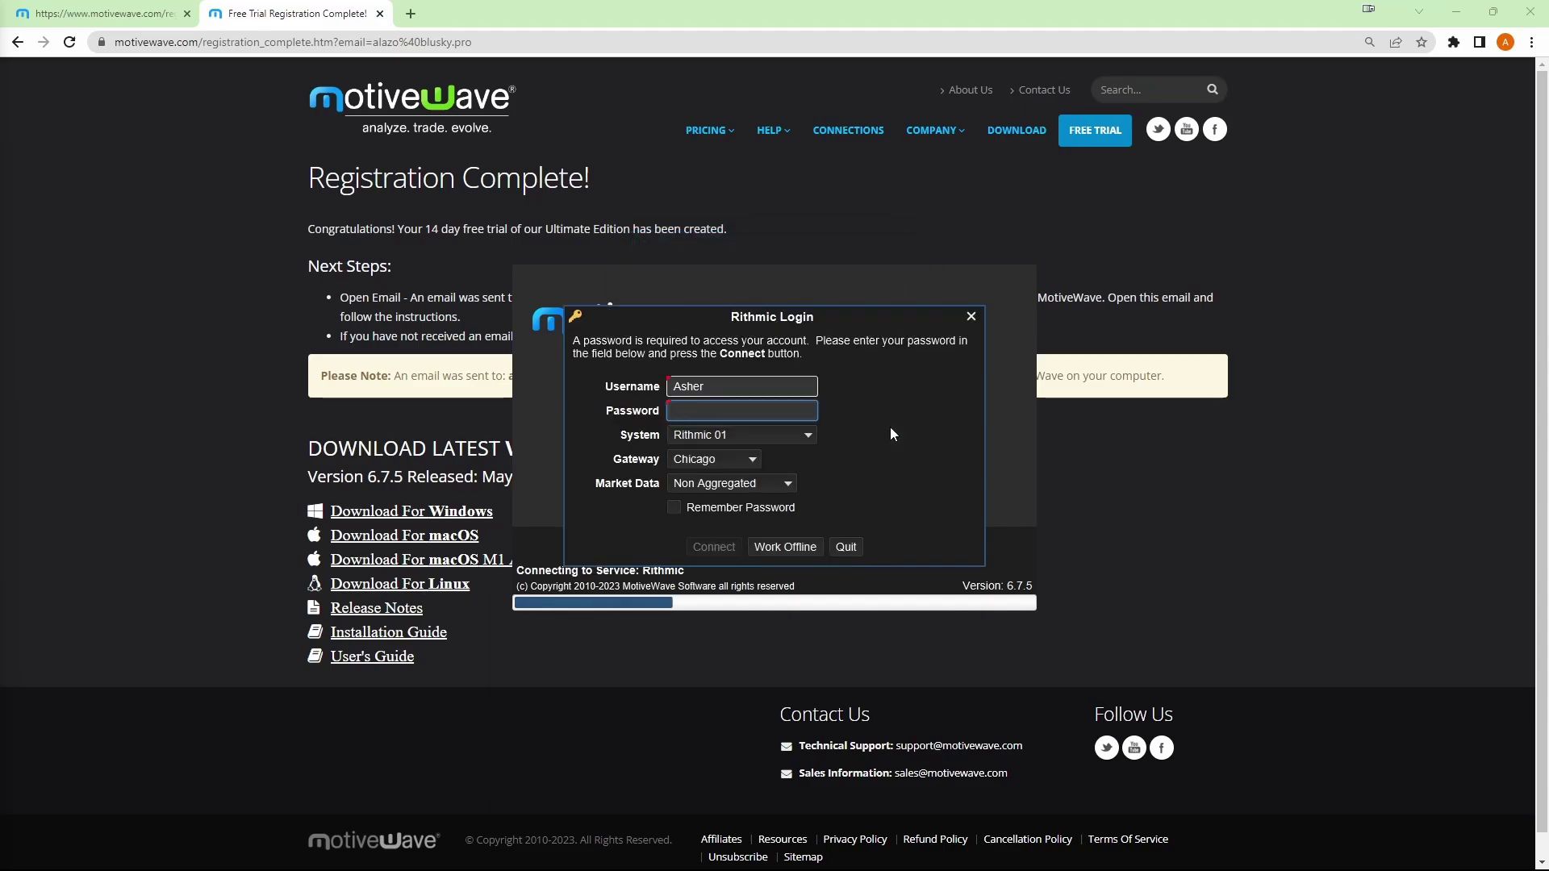
pyautogui.write('******')
pyautogui.click(675, 507)
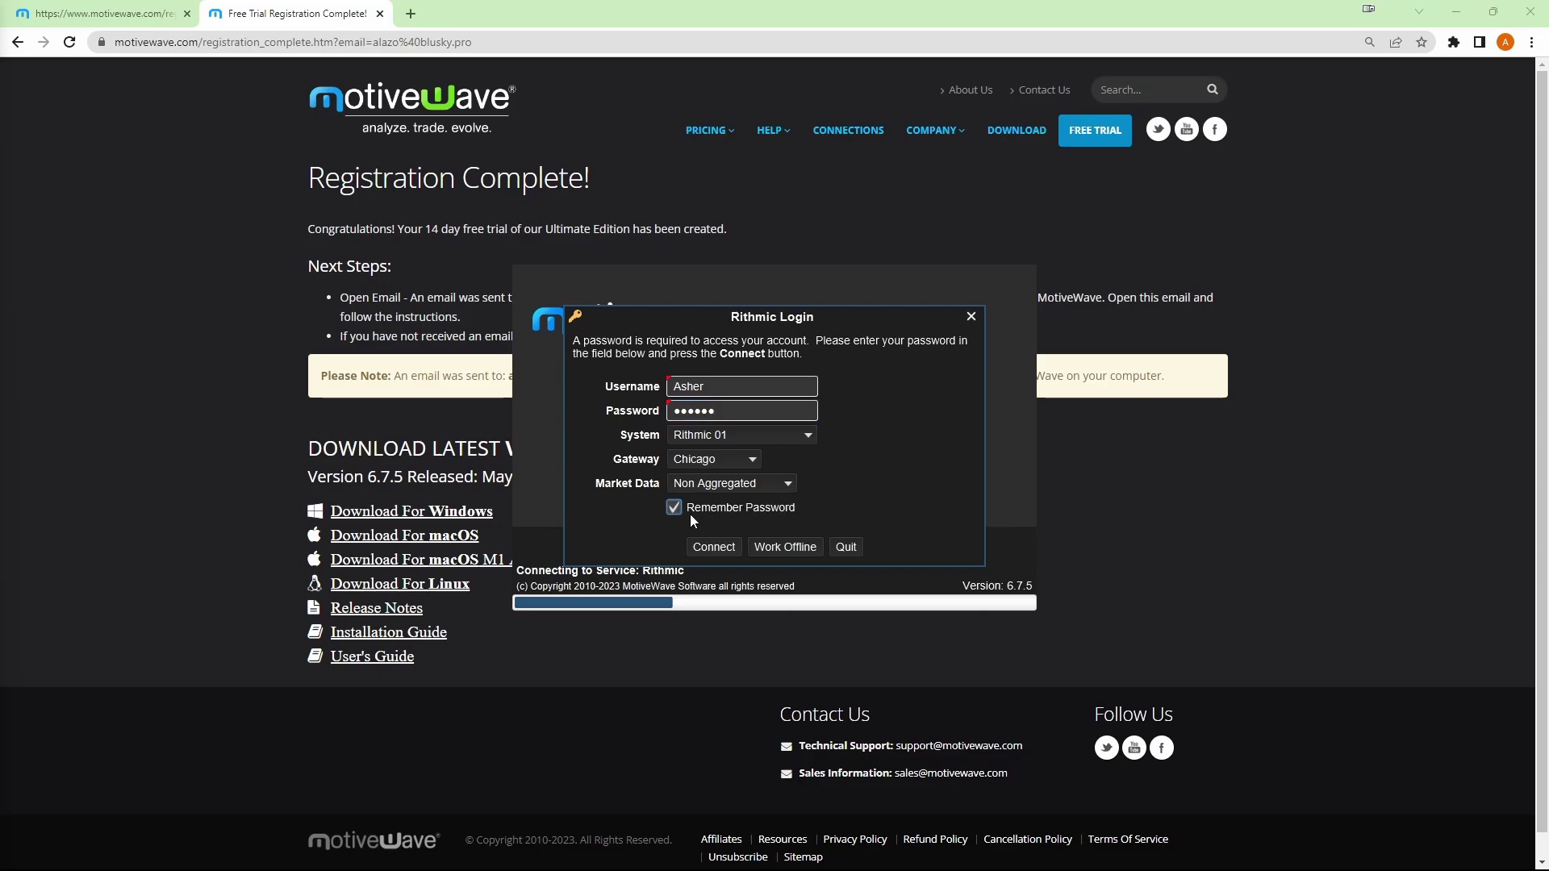
pyautogui.click(747, 437)
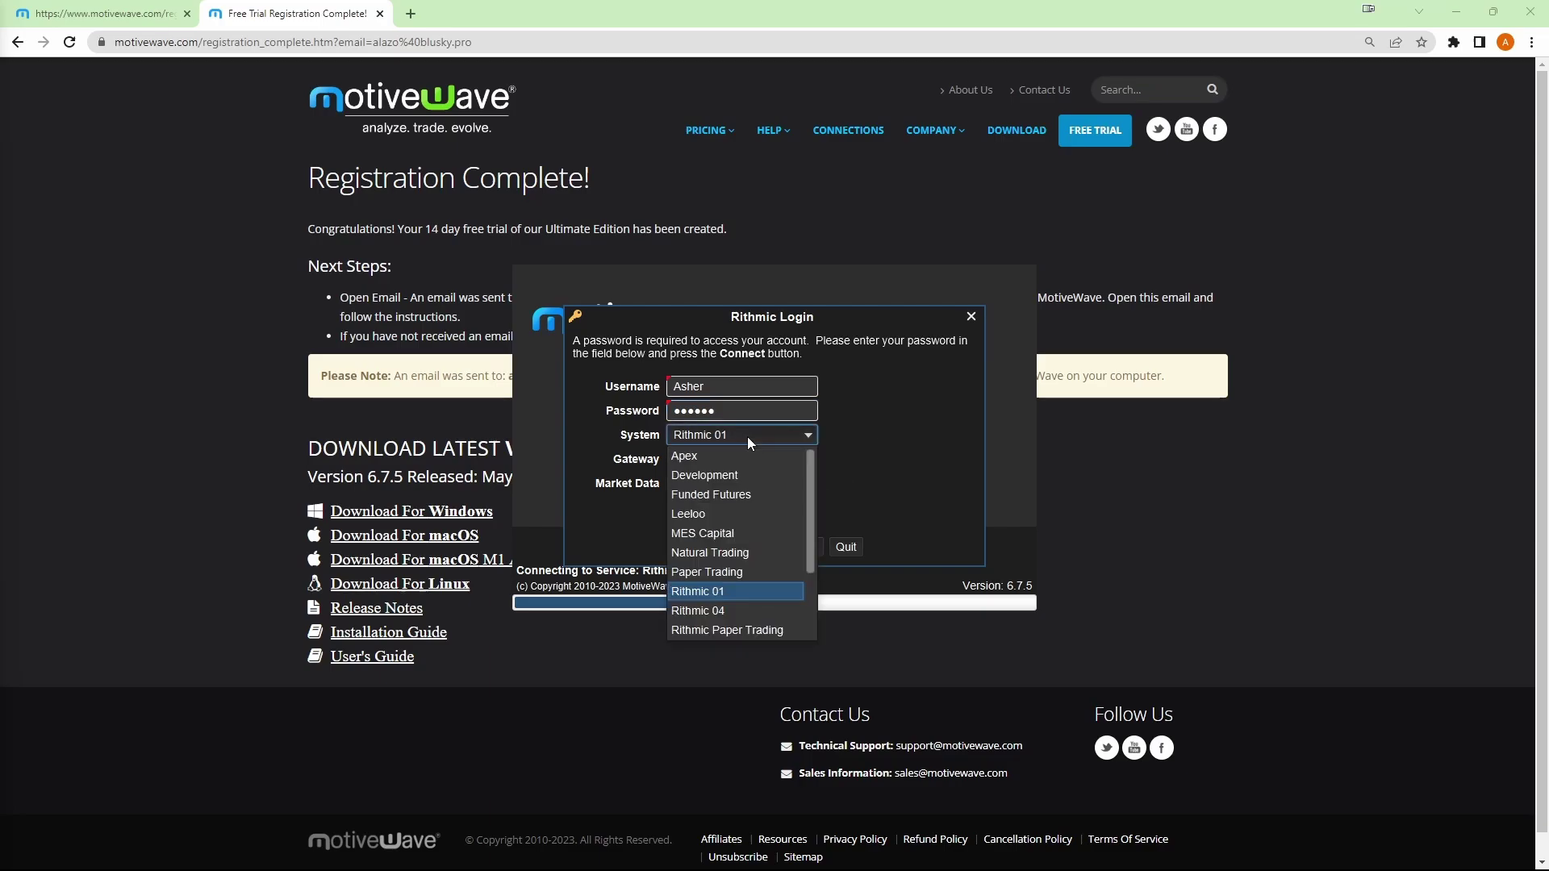
pyautogui.click(750, 630)
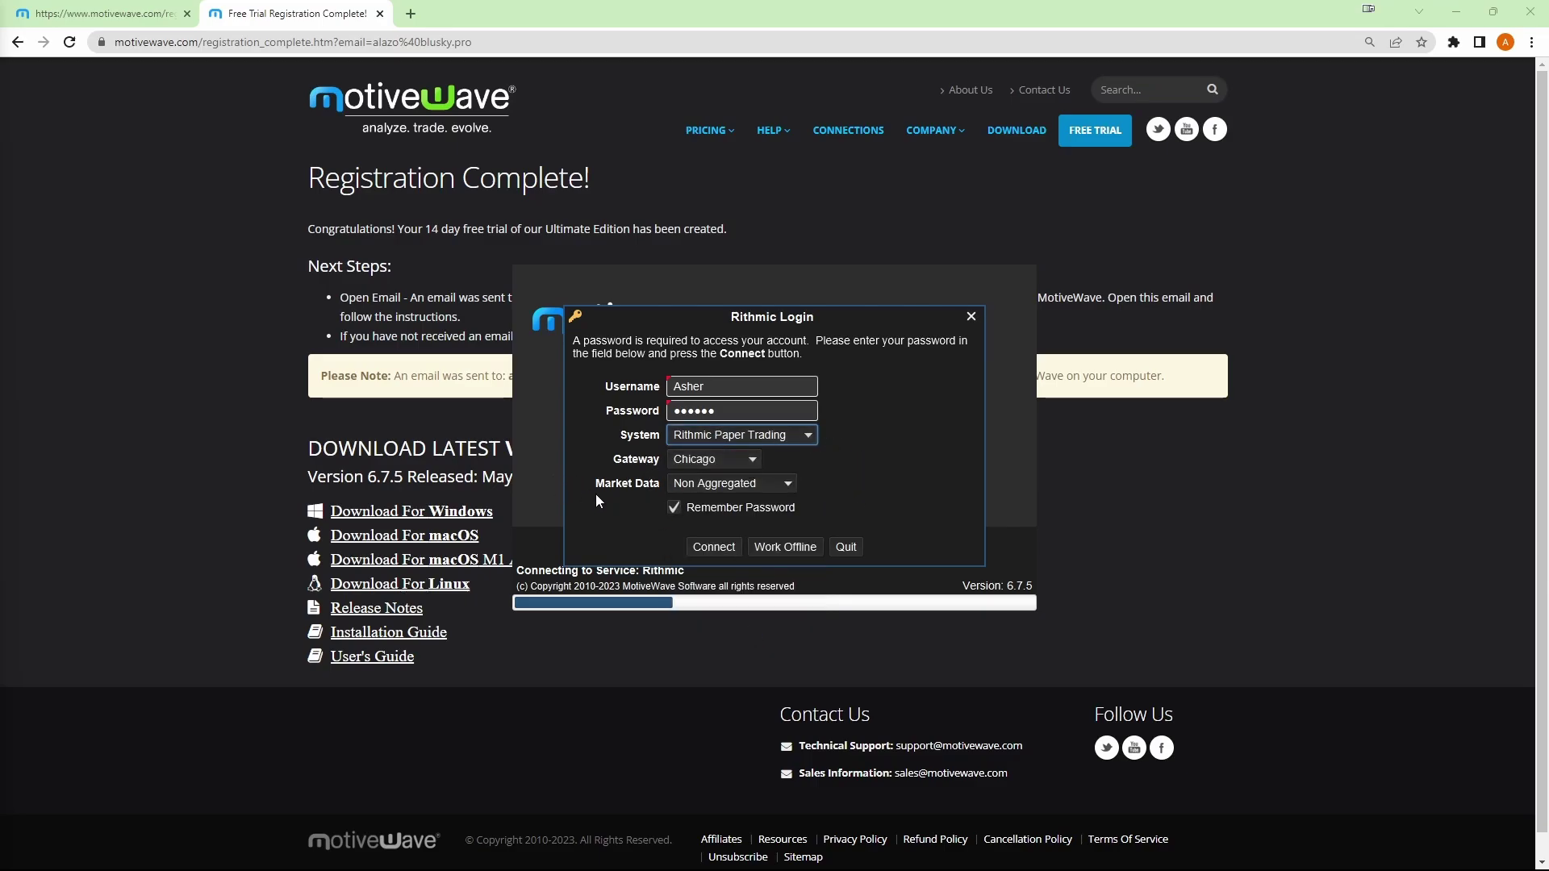
pyautogui.click(709, 546)
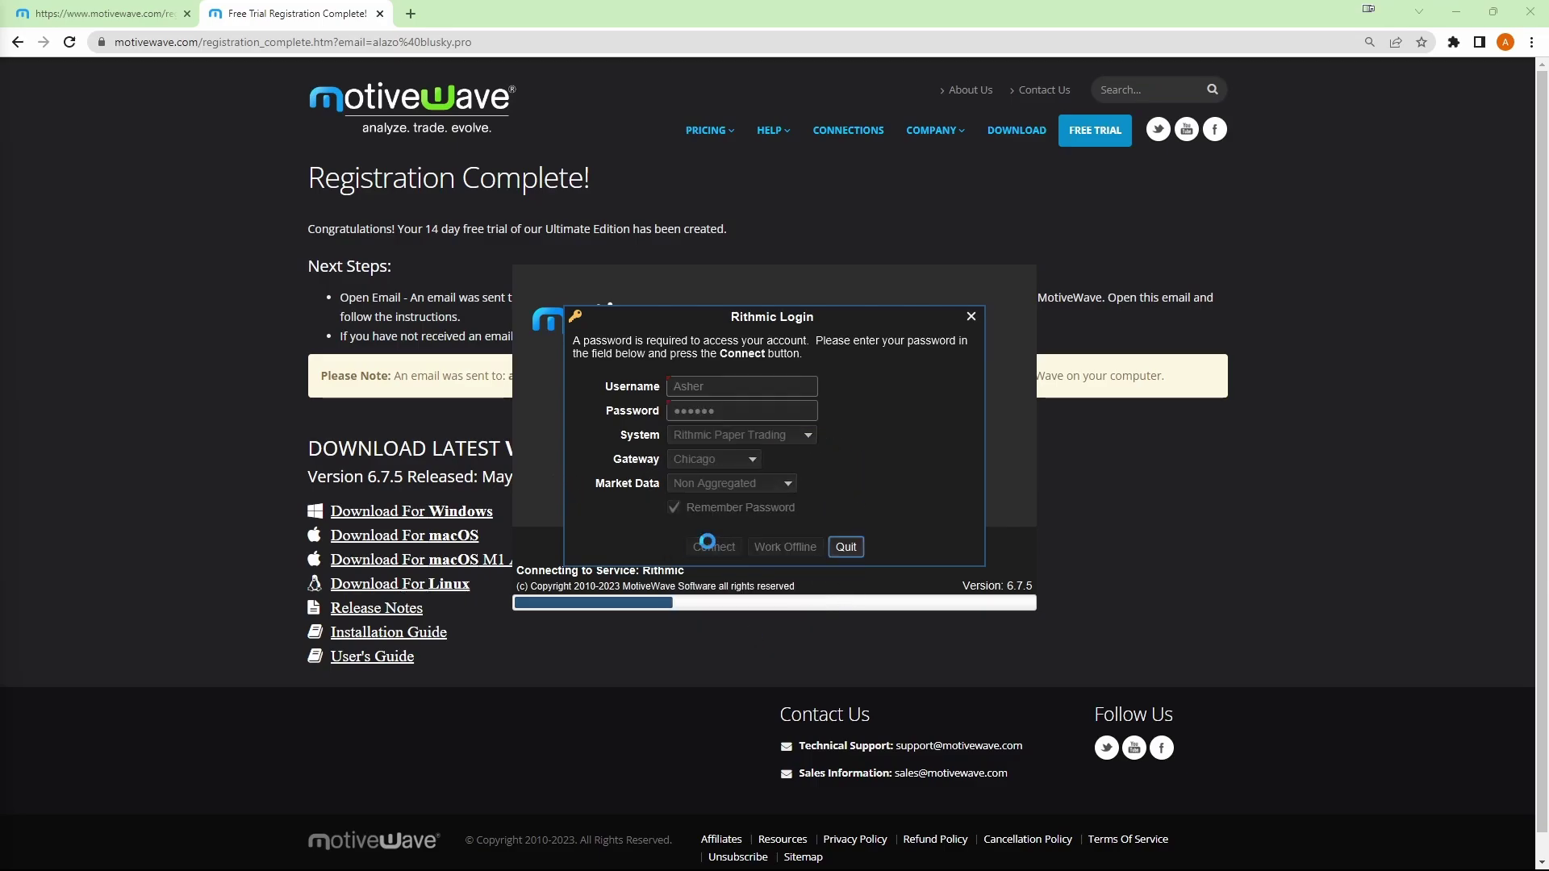